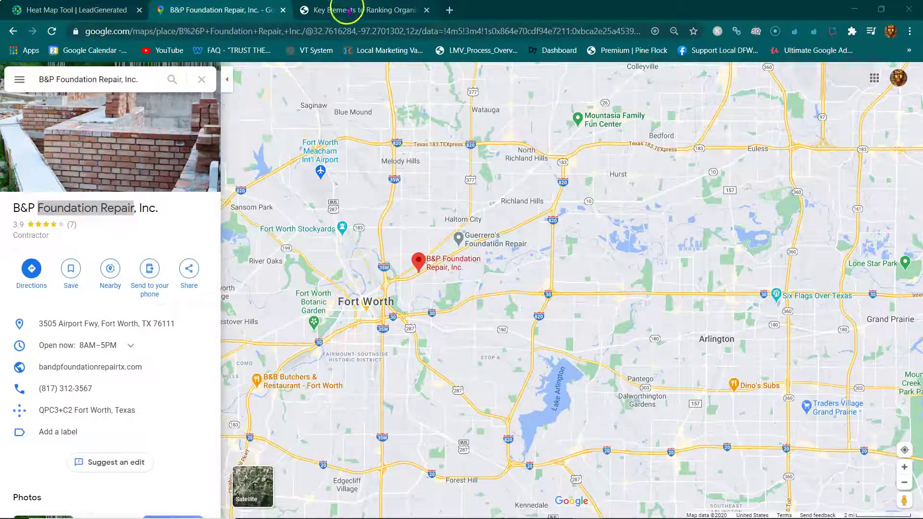
# Step: Switch to the Key Elements to Ranking Organically PDF, then start a new browser tab
pyautogui.click(343, 10)
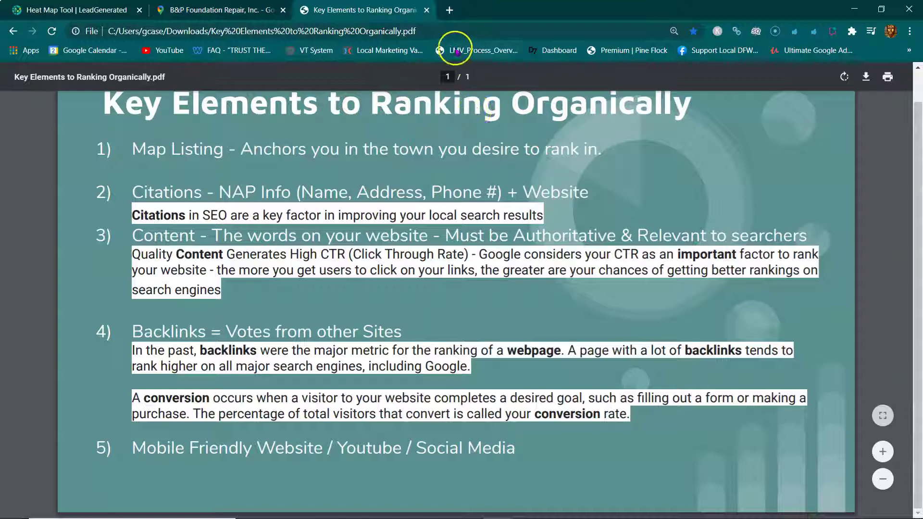
pyautogui.click(451, 10)
# Step: Search Google for 'Foundation Repair' and scroll down to the local map pack
pyautogui.write('Foundation Repair')
pyautogui.press('Return')
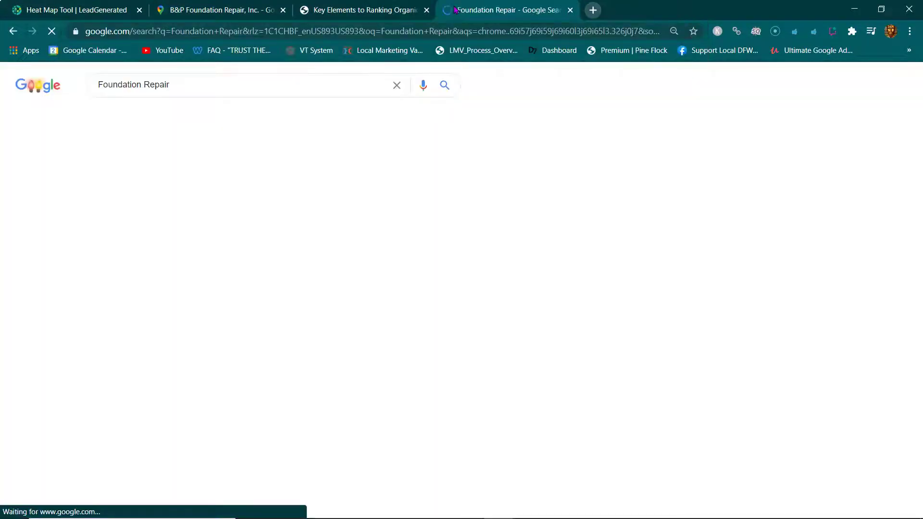
pyautogui.scroll(-1, 465, 211)
pyautogui.scroll(-5, 465, 210)
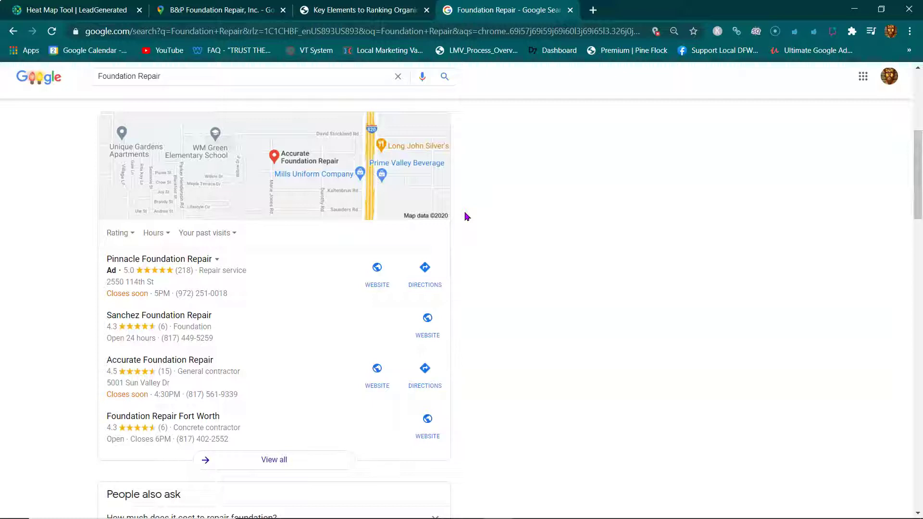
# Step: Select 'Repair' in the query, close the Windows assistant panel and dismiss the suggestions
pyautogui.click(203, 75)
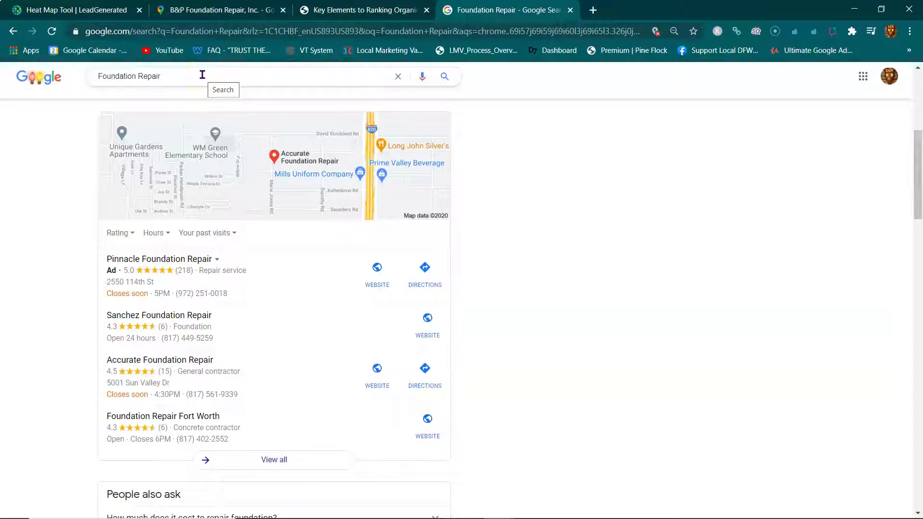
pyautogui.doubleClick(204, 82)
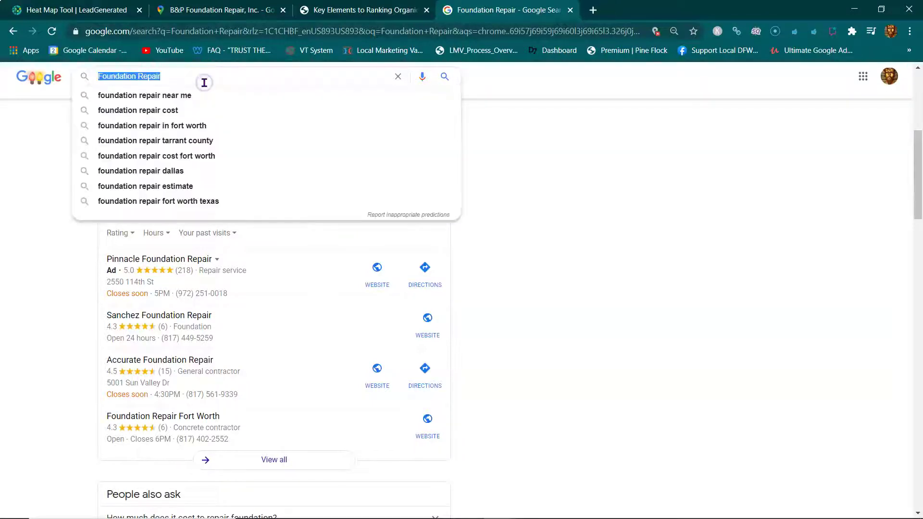
pyautogui.moveTo(384, 505)
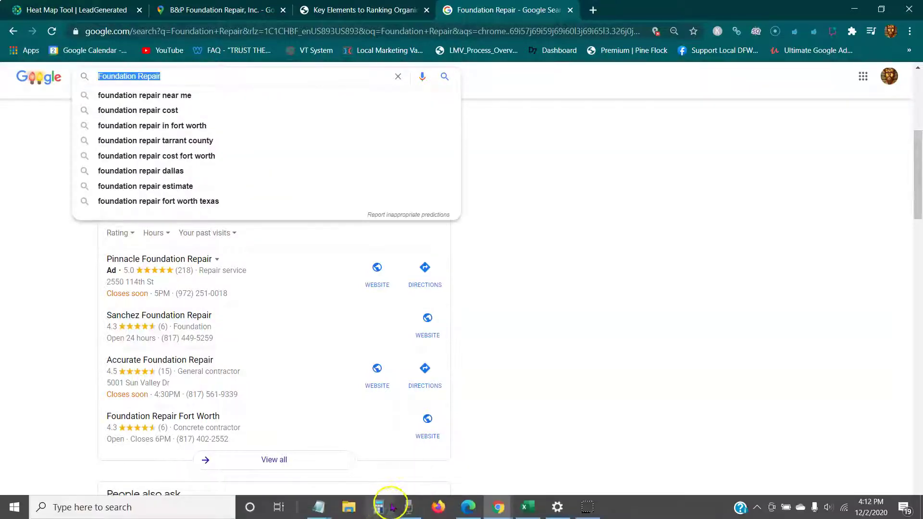
pyautogui.click(250, 509)
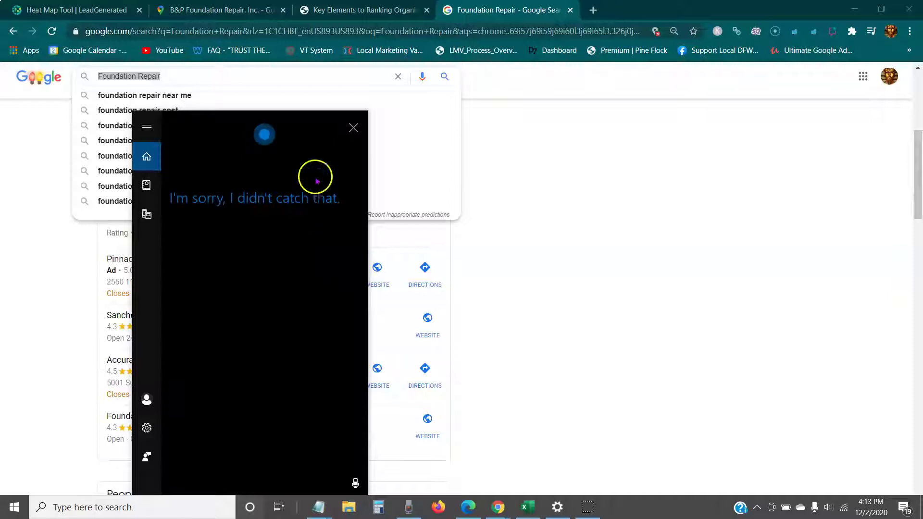
pyautogui.click(354, 128)
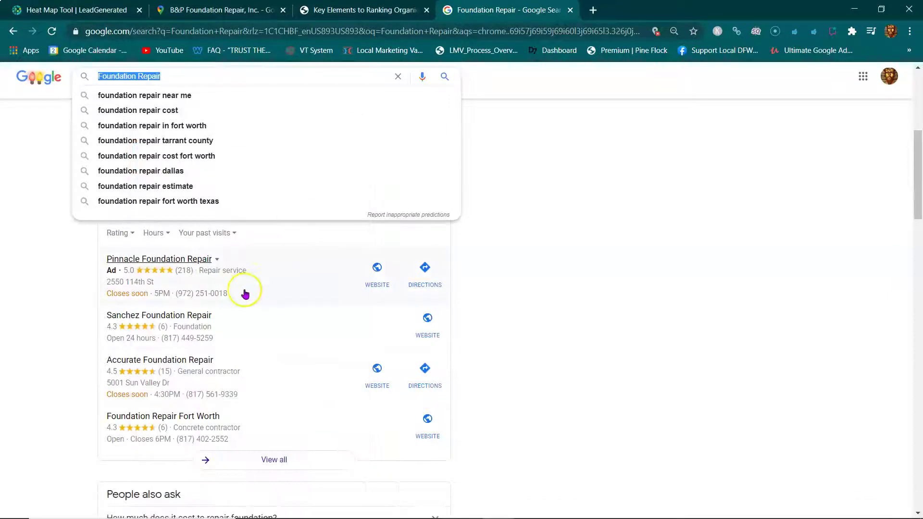
pyautogui.click(92, 279)
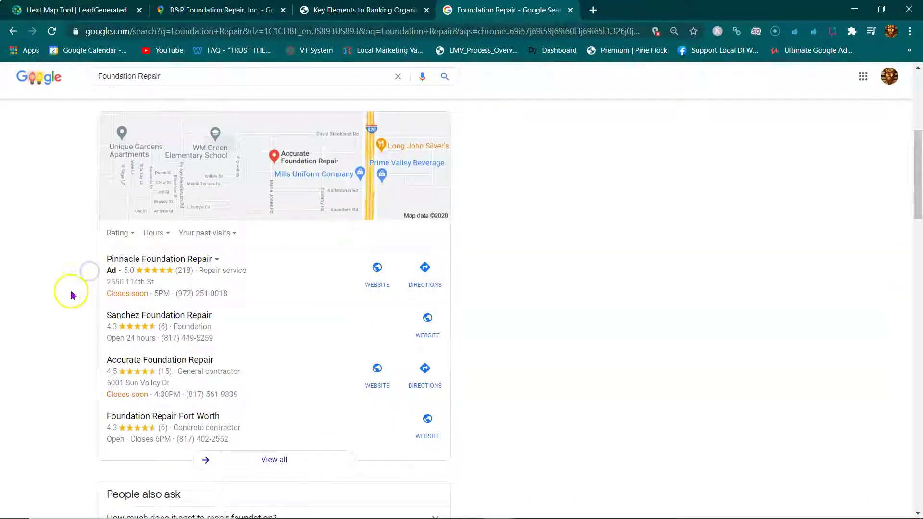
# Step: Review the Foundation Repair ads, map pack and organic results
pyautogui.scroll(3, 70, 303)
pyautogui.scroll(2, 70, 311)
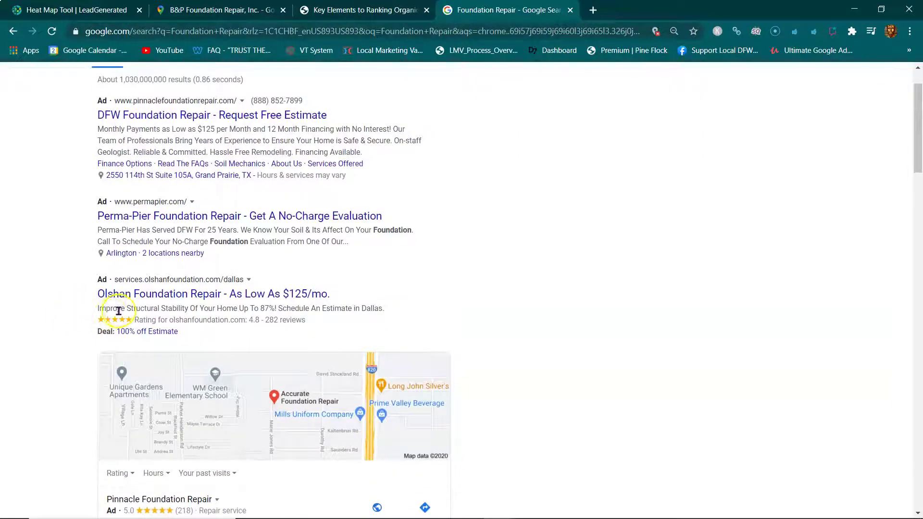
pyautogui.scroll(-6, 93, 303)
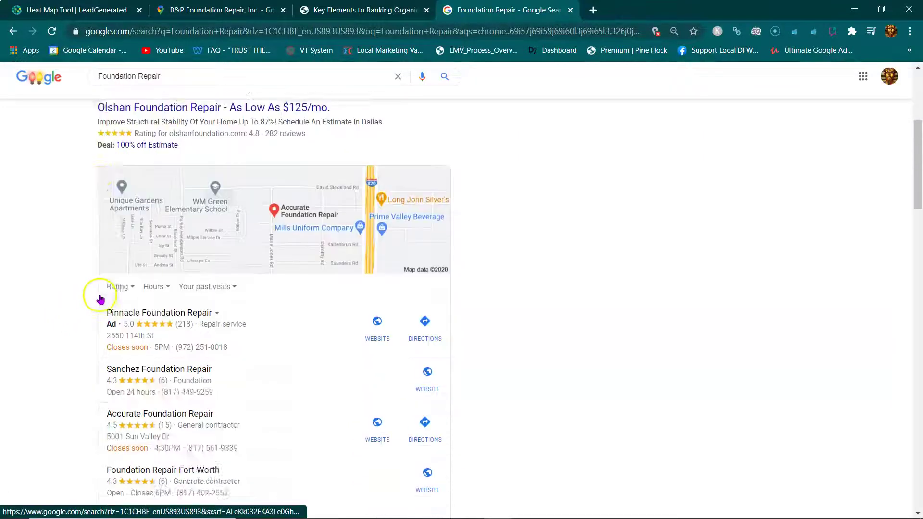
pyautogui.scroll(7, 113, 322)
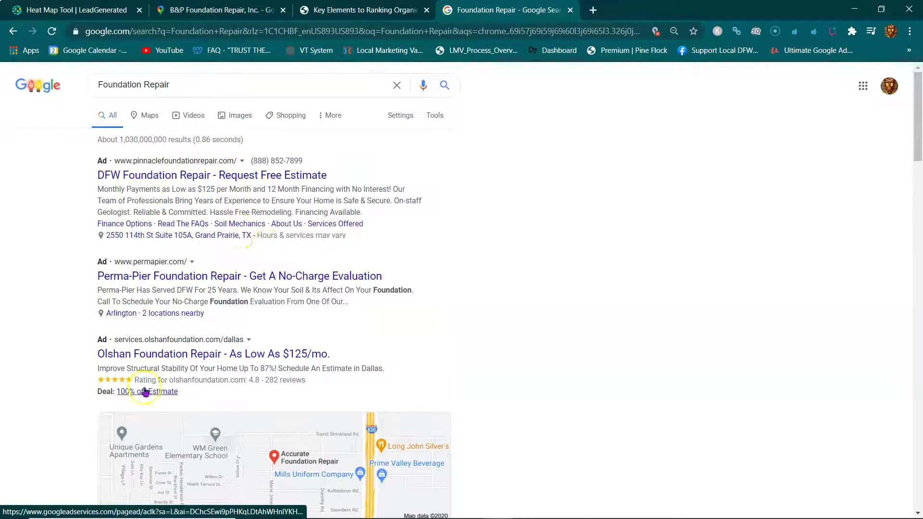
pyautogui.scroll(-7, 166, 344)
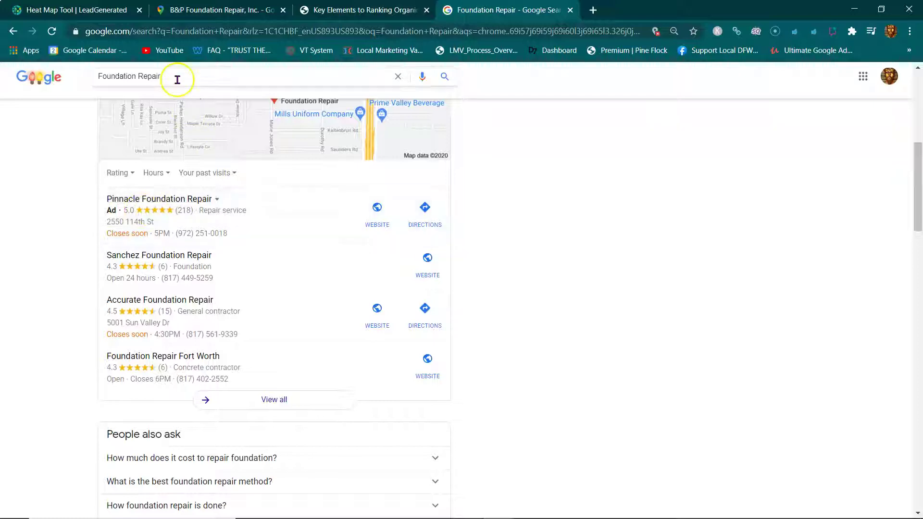
pyautogui.scroll(-7, 142, 321)
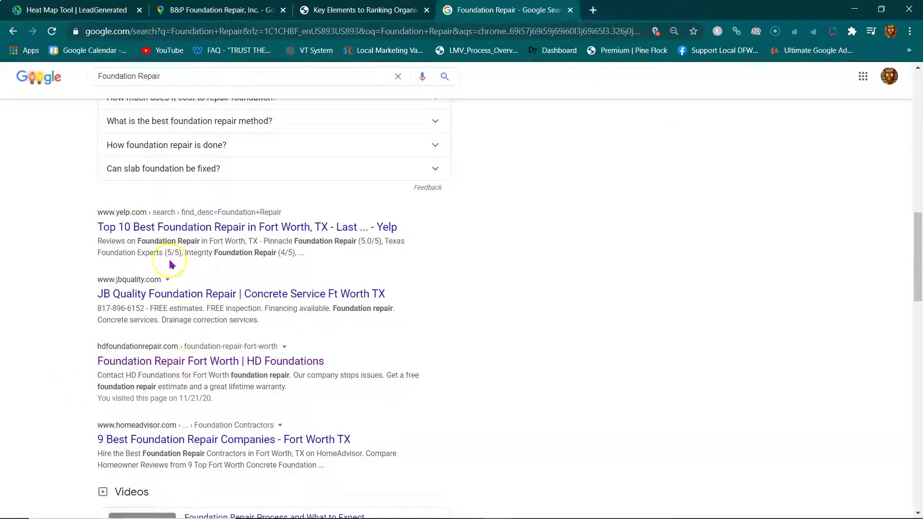
pyautogui.scroll(7, 200, 351)
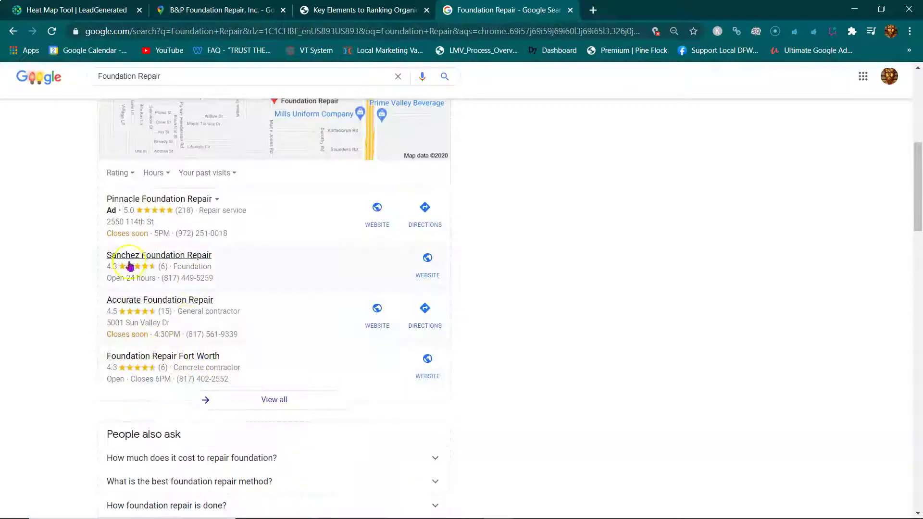
pyautogui.scroll(7, 123, 265)
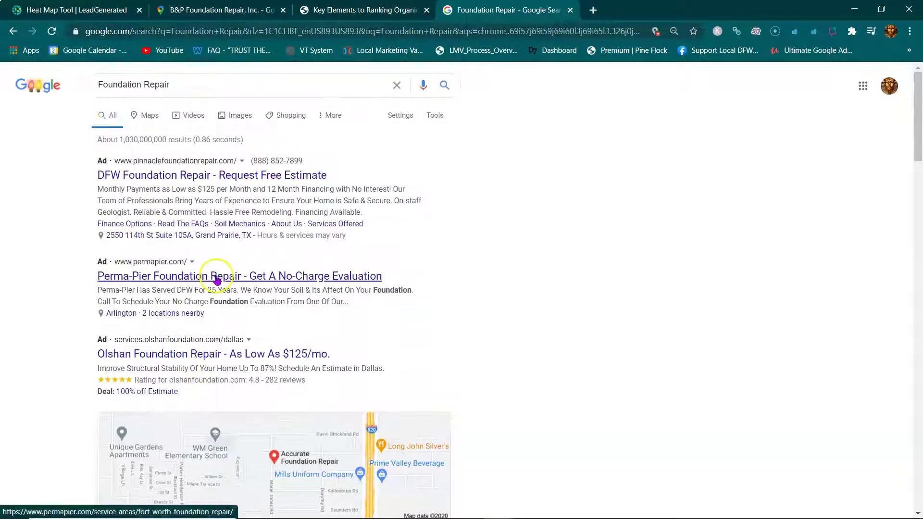
pyautogui.scroll(-8, 902, 194)
pyautogui.moveTo(919, 161)
pyautogui.mouseDown()
pyautogui.moveTo(919, 440)
pyautogui.moveTo(920, 165)
pyautogui.mouseUp()
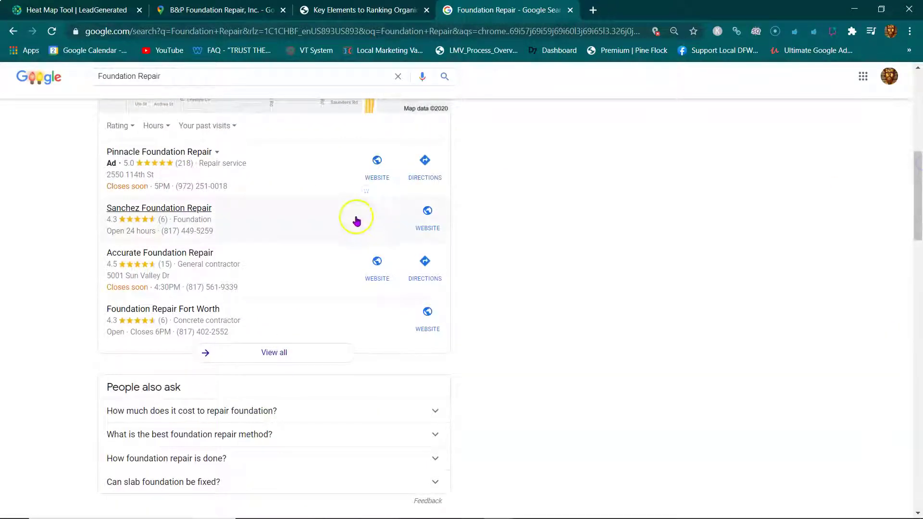
pyautogui.scroll(4, 276, 207)
pyautogui.scroll(5, 275, 207)
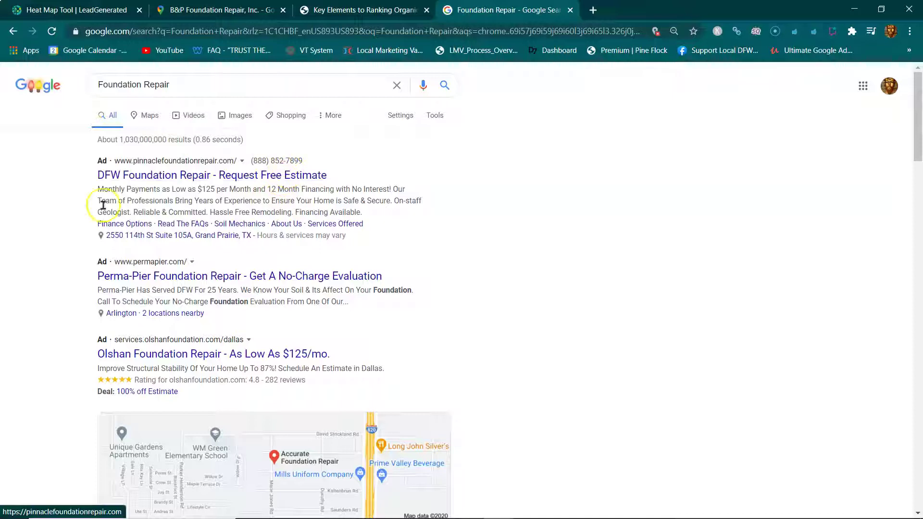
pyautogui.click(158, 317)
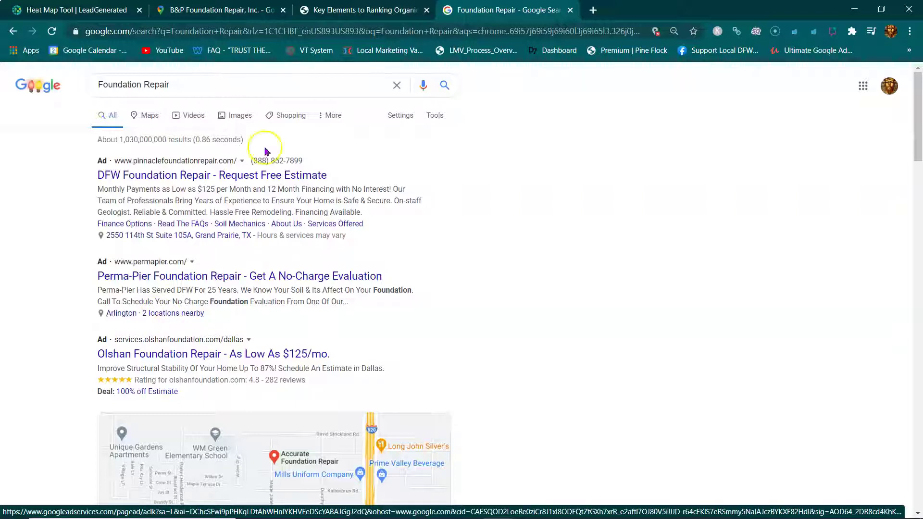
# Step: Back in the checklist PDF, highlight the 'Key Elements to Ranking Organically' title
pyautogui.click(358, 10)
pyautogui.click(138, 166)
pyautogui.moveTo(143, 115); pyautogui.dragTo(621, 114)
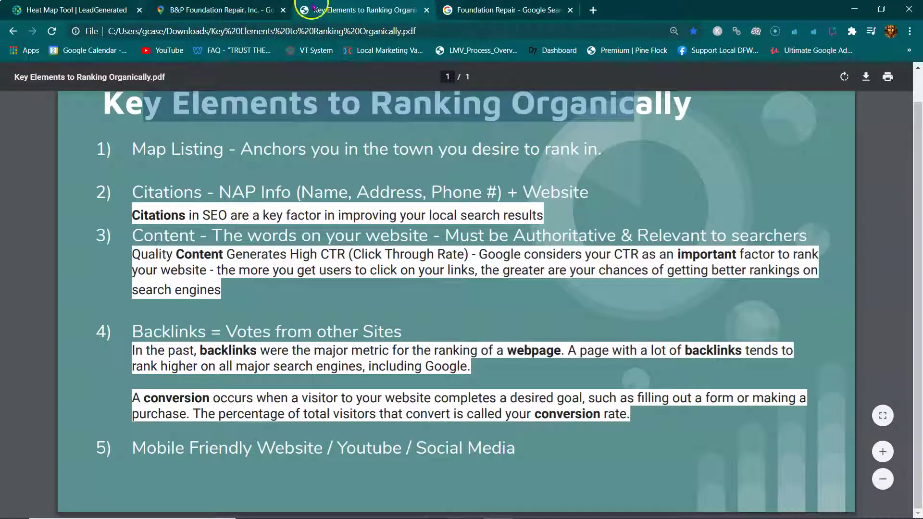
# Step: Glance at the search results, then highlight the Map Listing point and the word 'Anchors' in the PDF
pyautogui.click(505, 12)
pyautogui.scroll(-5, 319, 372)
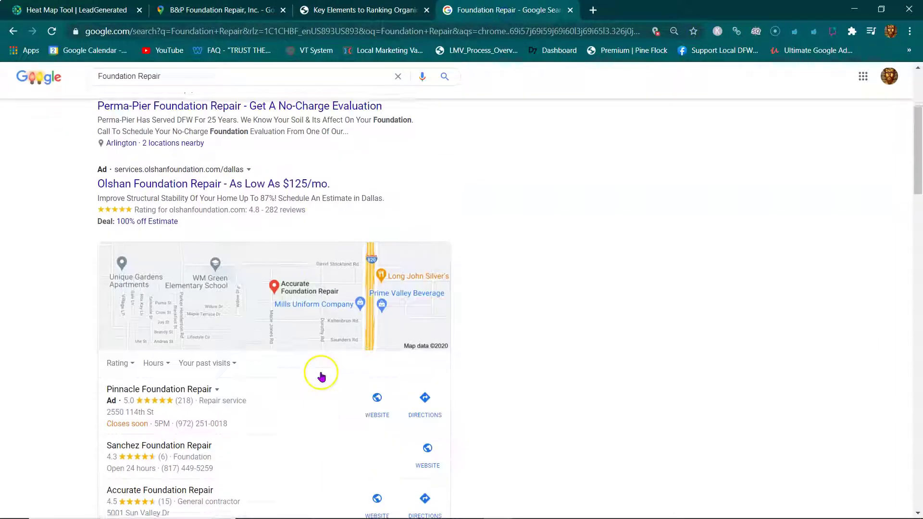
pyautogui.scroll(-1, 262, 367)
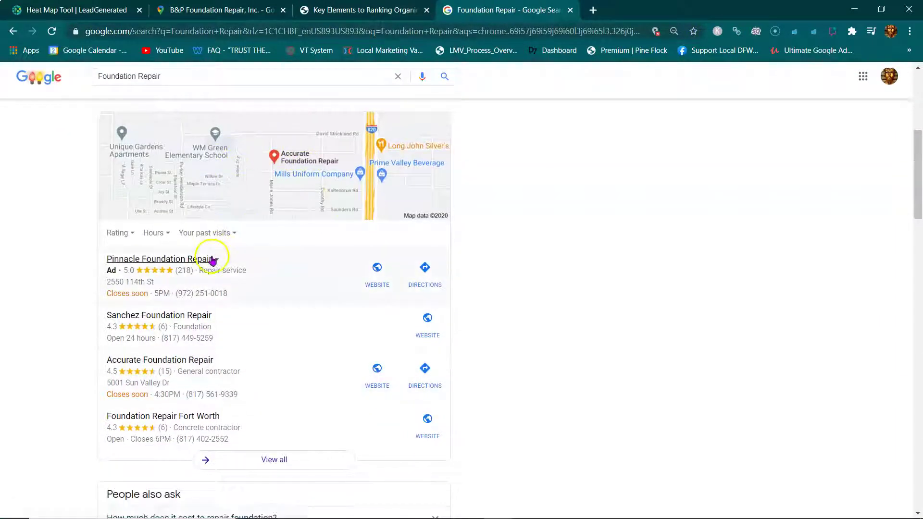
pyautogui.click(405, 10)
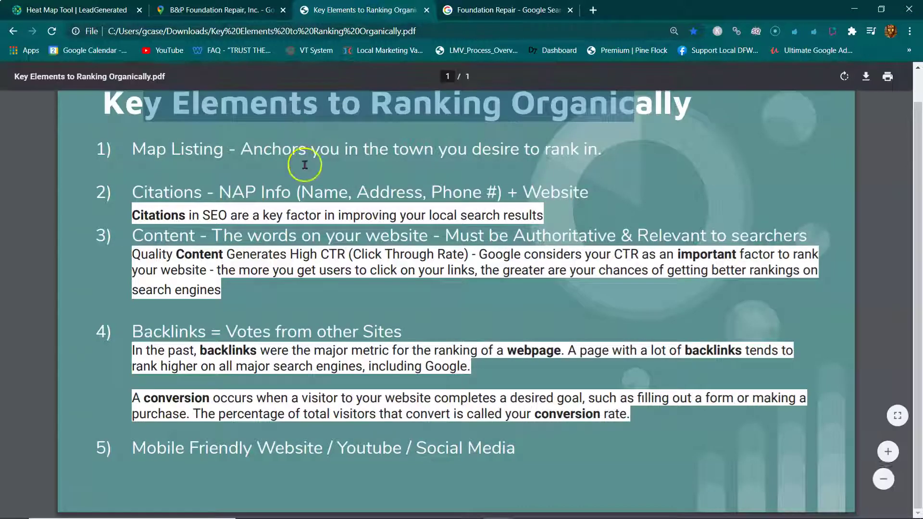
pyautogui.moveTo(130, 149); pyautogui.dragTo(219, 145)
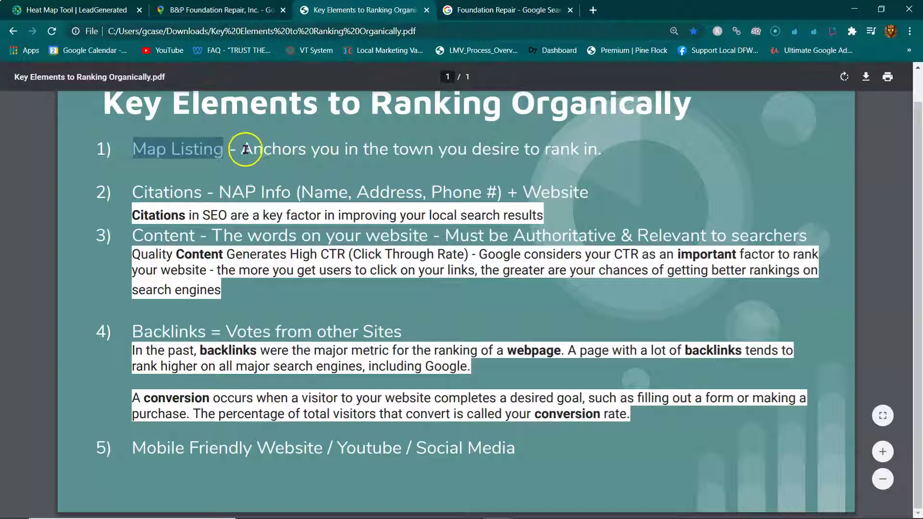
pyautogui.moveTo(239, 150); pyautogui.dragTo(292, 155)
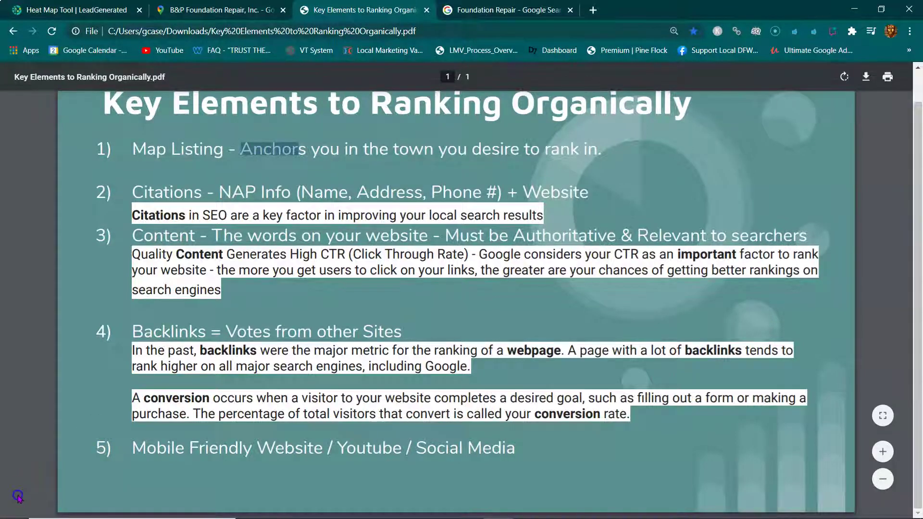
# Step: Briefly show the B&P Foundation Repair Maps listing, then return to the Foundation Repair results
pyautogui.hotkey('ctrl', 'Tab')
pyautogui.click(187, 16)
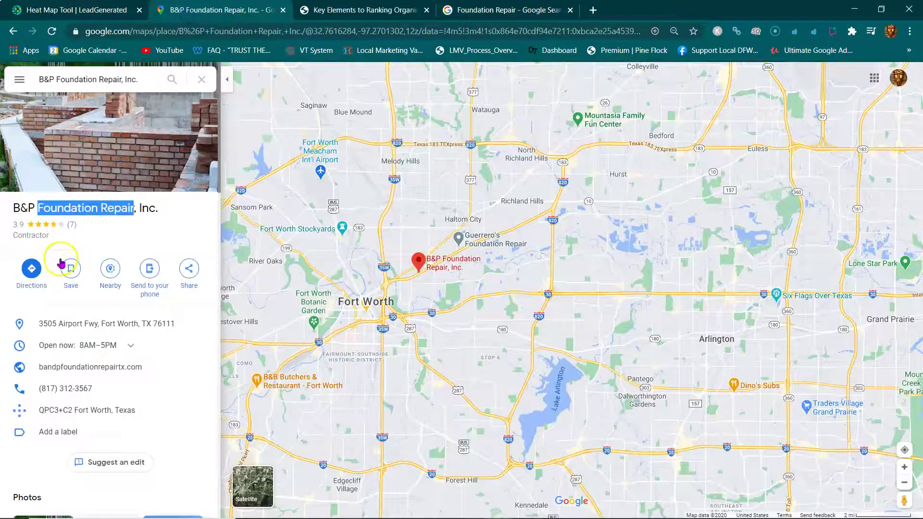
pyautogui.click(513, 9)
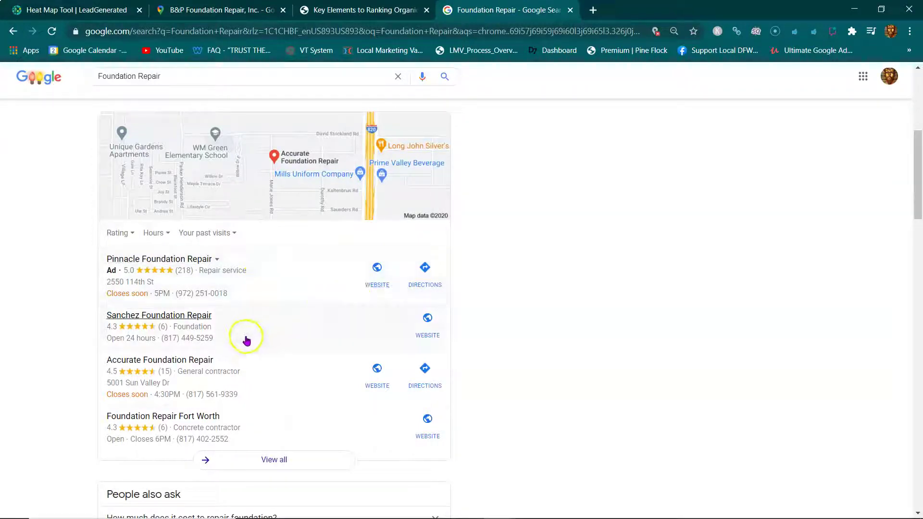
# Step: Bring up the Foundation Repair search suggestions and dismiss them
pyautogui.scroll(1, 232, 331)
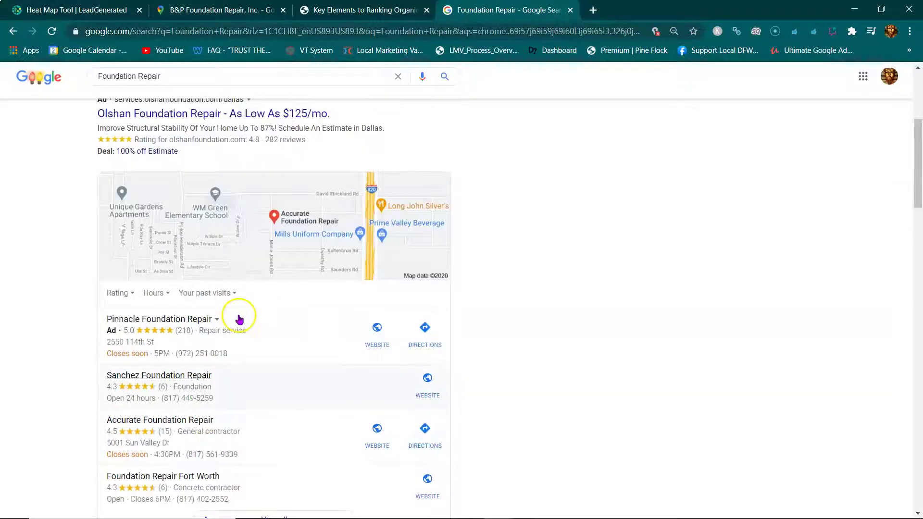
pyautogui.click(189, 78)
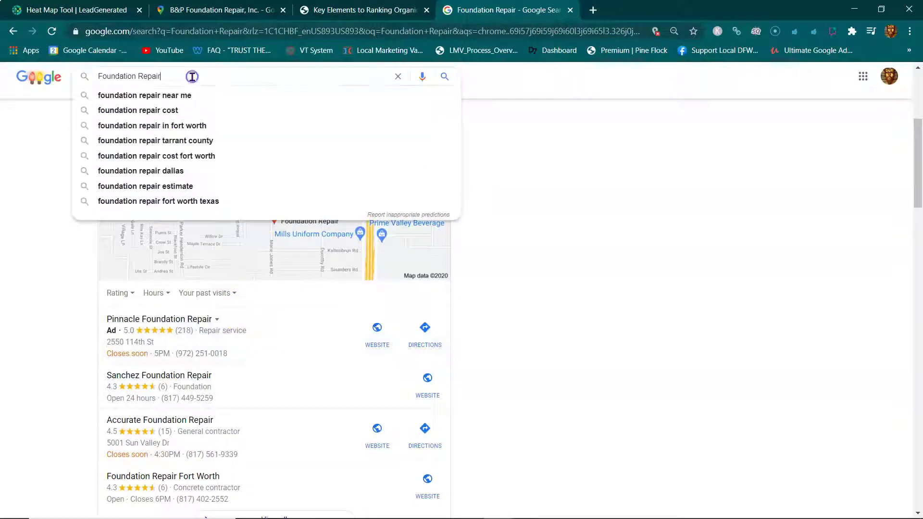
pyautogui.click(33, 144)
# Step: Scroll through the map pack and organic results, then go via the PDF to the B&P Maps listing
pyautogui.scroll(-1, 93, 241)
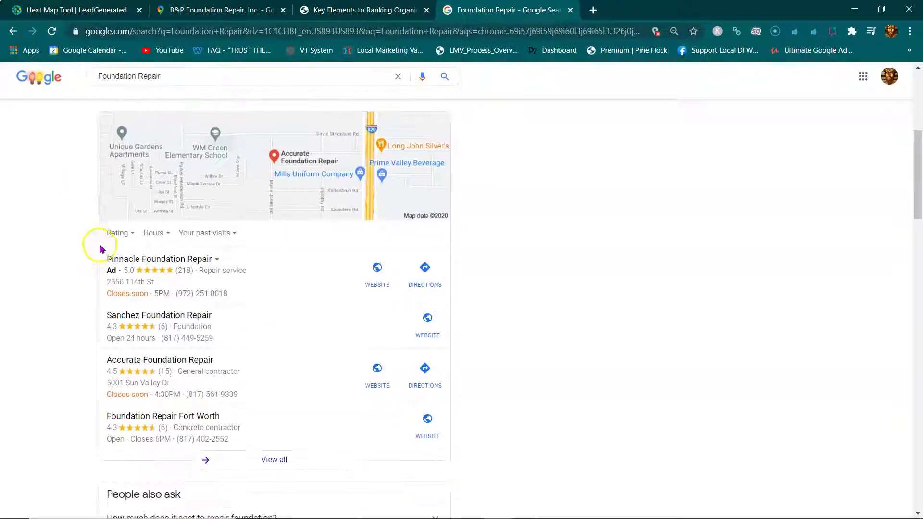
pyautogui.scroll(-1, 178, 291)
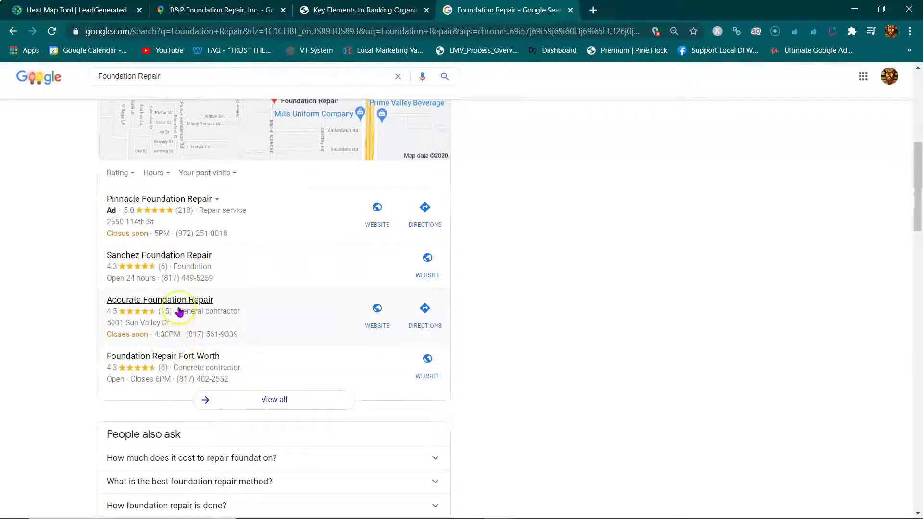
pyautogui.scroll(6, 178, 311)
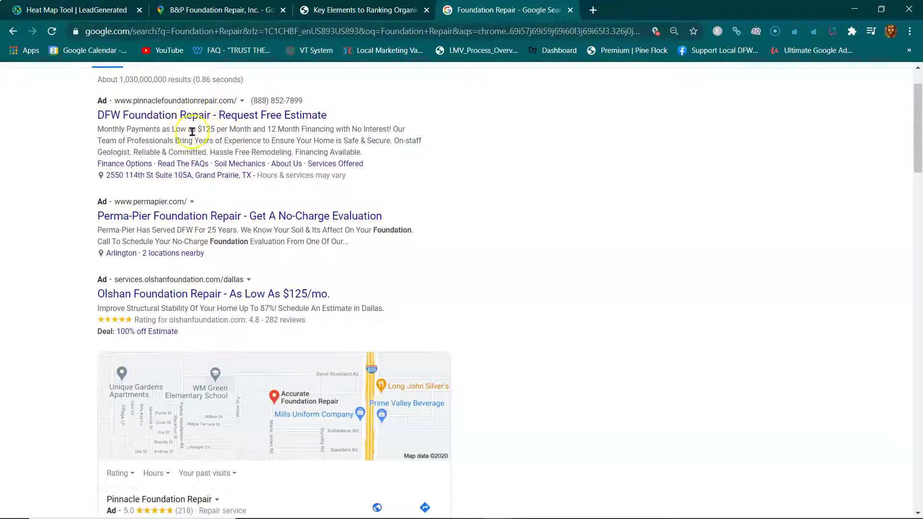
pyautogui.scroll(-4, 167, 161)
pyautogui.scroll(-13, 167, 161)
pyautogui.scroll(3, 168, 166)
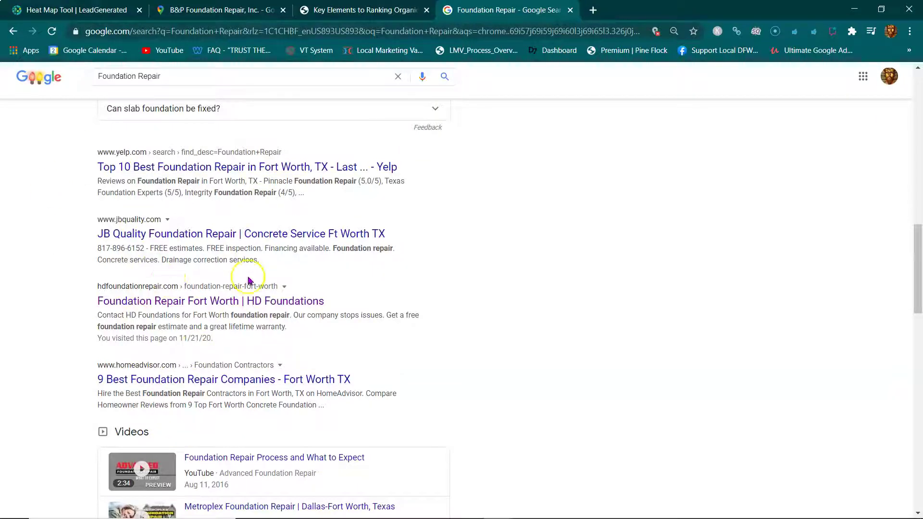
pyautogui.scroll(7, 220, 231)
pyautogui.scroll(10, 212, 227)
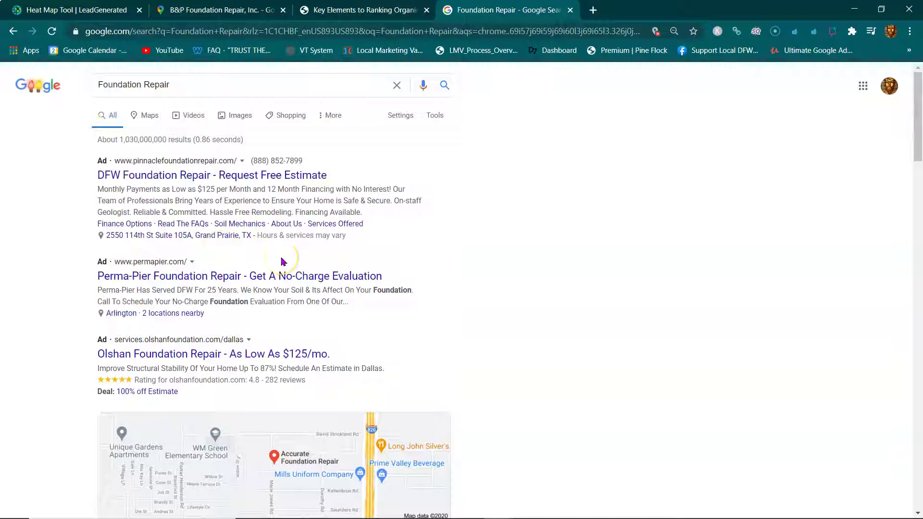
pyautogui.click(310, 9)
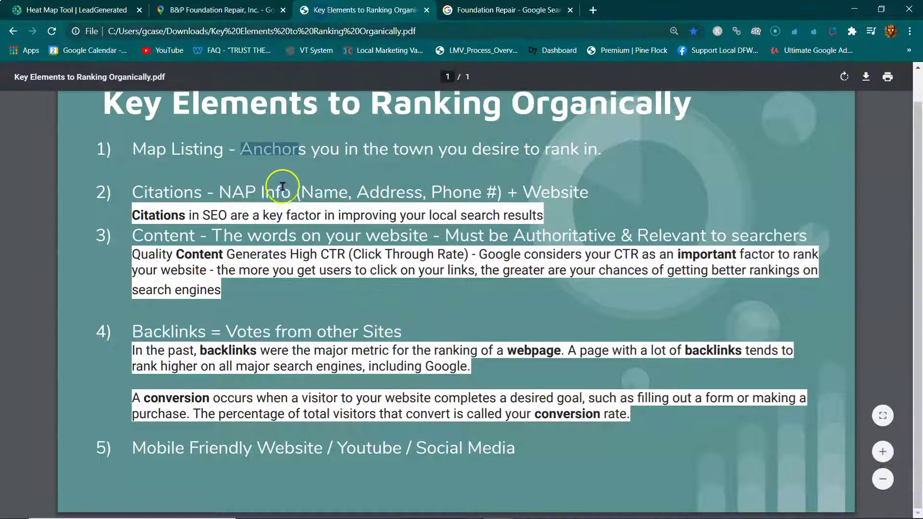
pyautogui.click(190, 10)
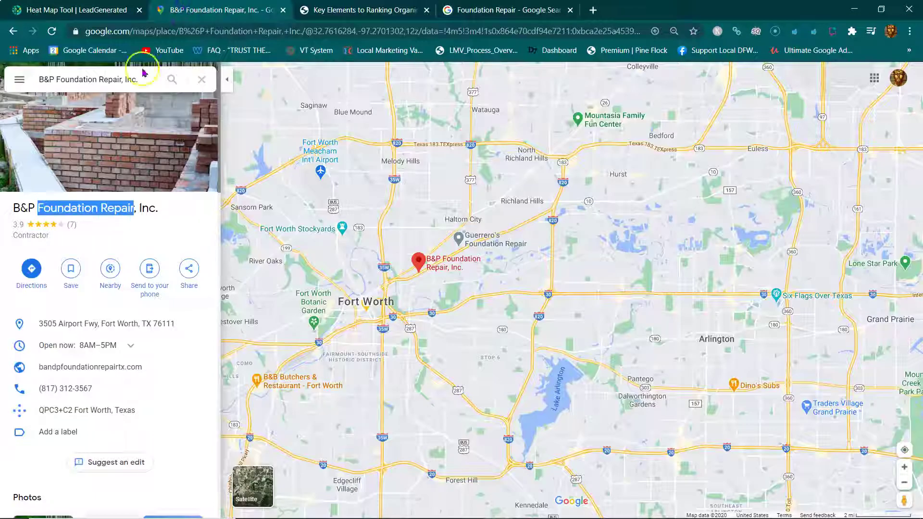
# Step: Deselect the B&P business name on Maps and go back to the ranking checklist PDF
pyautogui.click(128, 243)
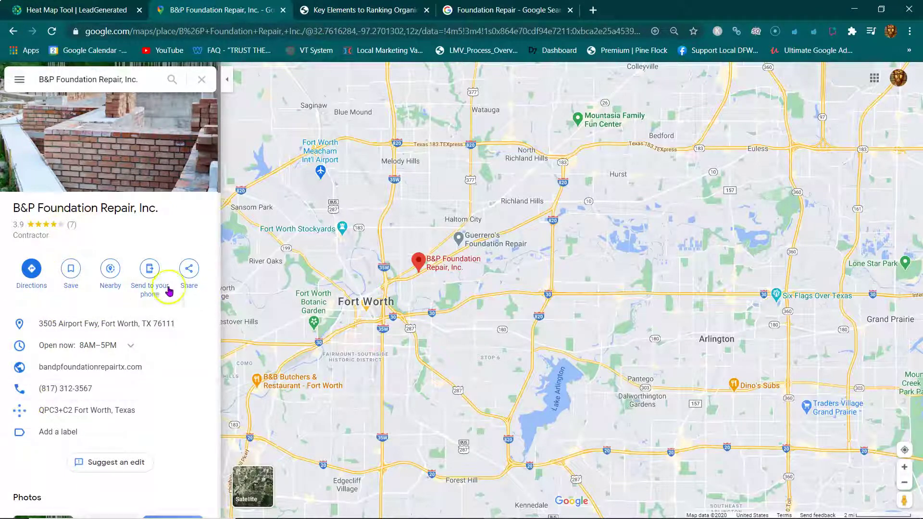
pyautogui.click(331, 10)
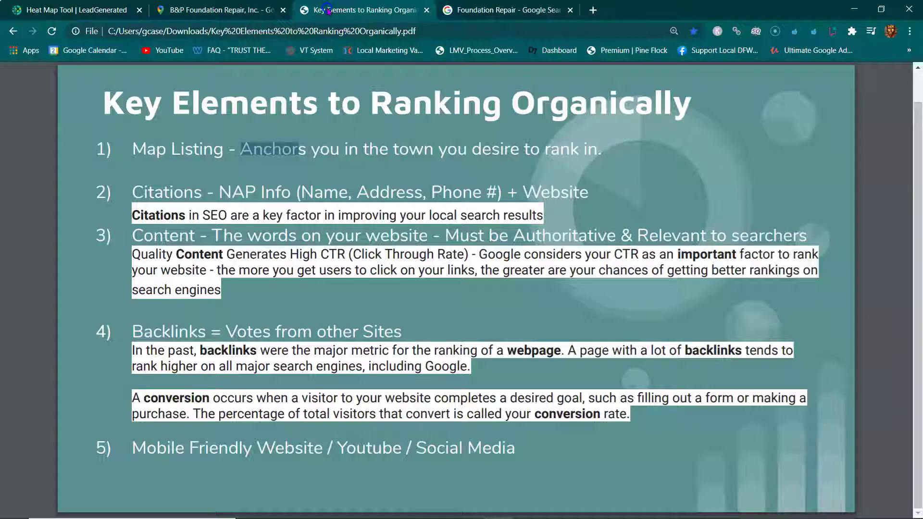
# Step: Highlight the Citations NAP Info line and the B&P business name, then load Yext listings in a new tab
pyautogui.tripleClick(172, 191)
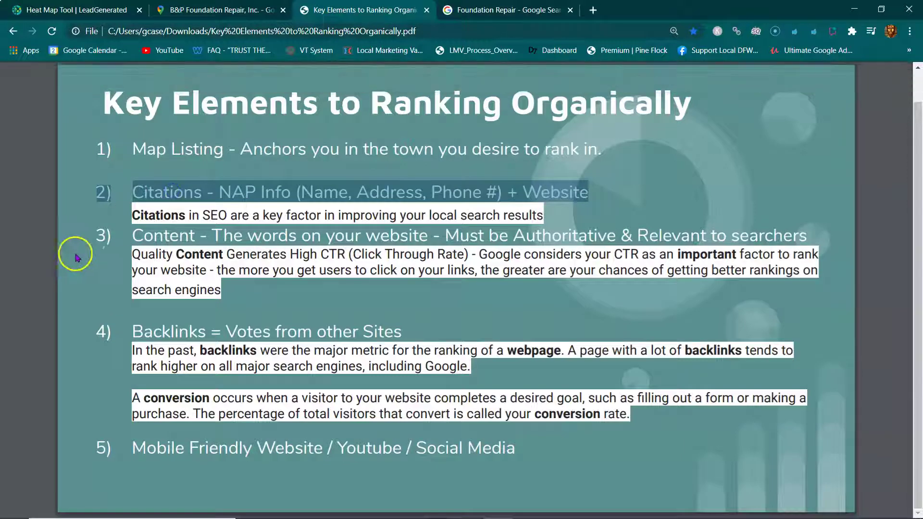
pyautogui.click(177, 7)
pyautogui.tripleClick(79, 204)
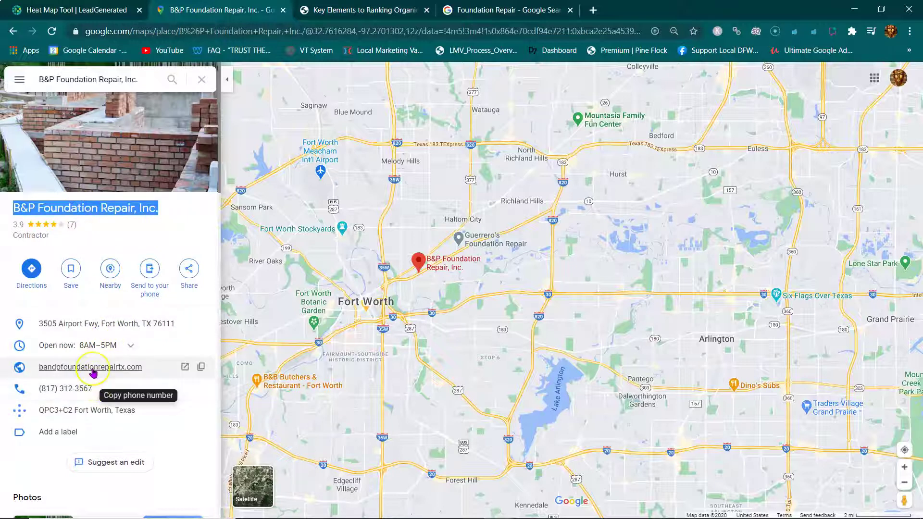
pyautogui.click(364, 10)
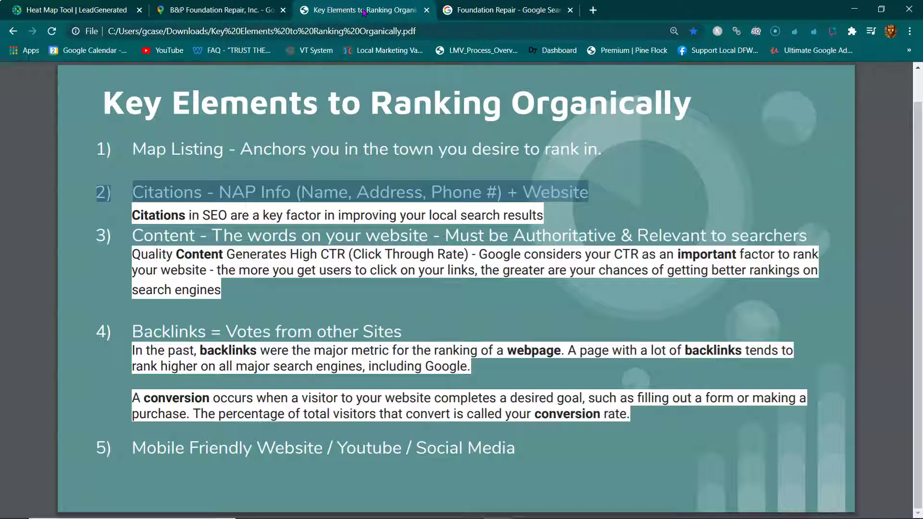
pyautogui.hotkey('ctrl', 't')
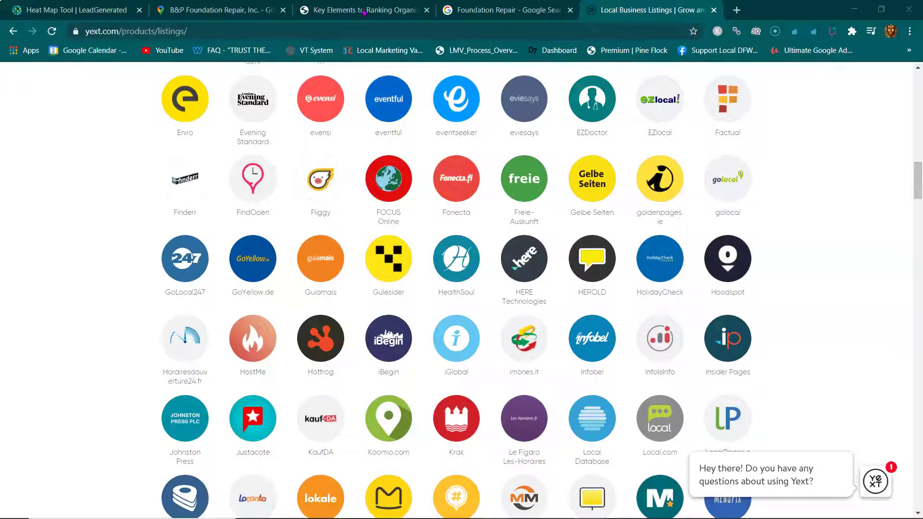
pyautogui.moveTo(917, 166); pyautogui.dragTo(907, 111)
# Step: Scroll Yext's directory grid down to Zillow, Zlate Mapy and Zoeken.nl, then return to the B&P Maps listing
pyautogui.scroll(2, 907, 111)
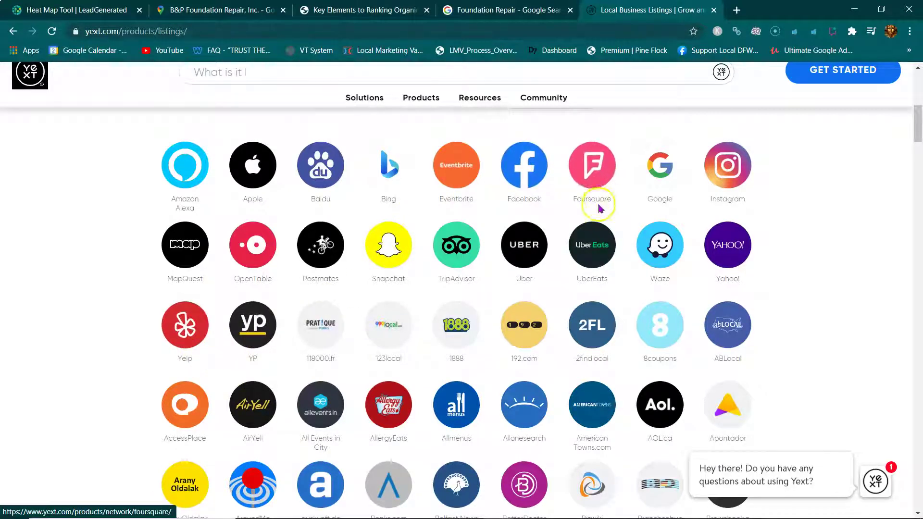
pyautogui.scroll(-4, 589, 353)
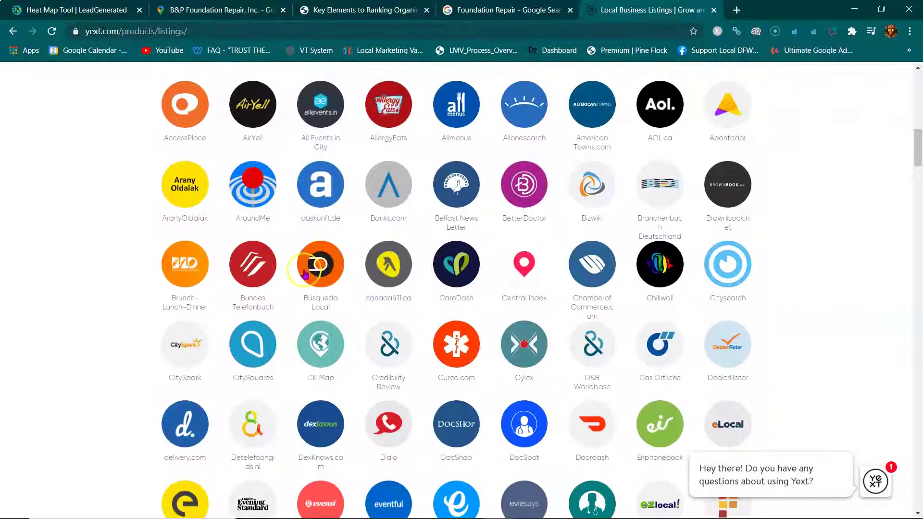
pyautogui.scroll(-5, 370, 324)
pyautogui.scroll(-7, 494, 293)
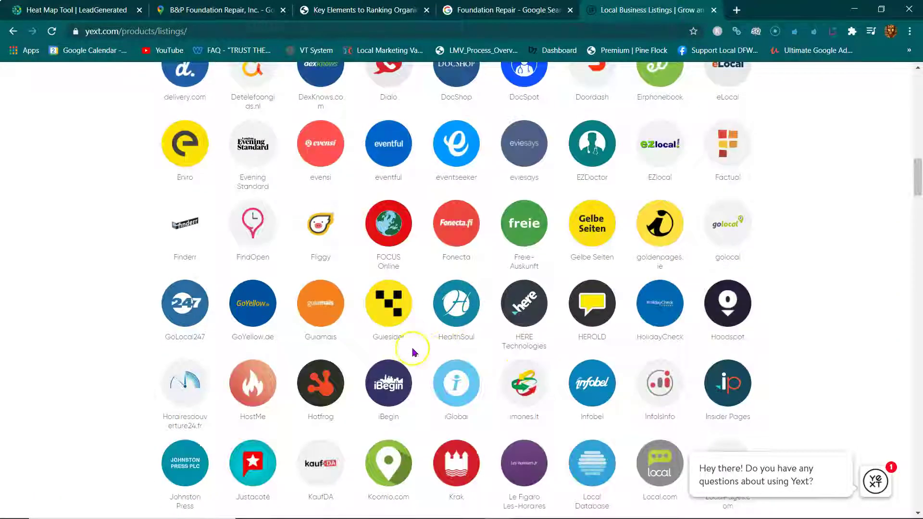
pyautogui.scroll(-3, 450, 332)
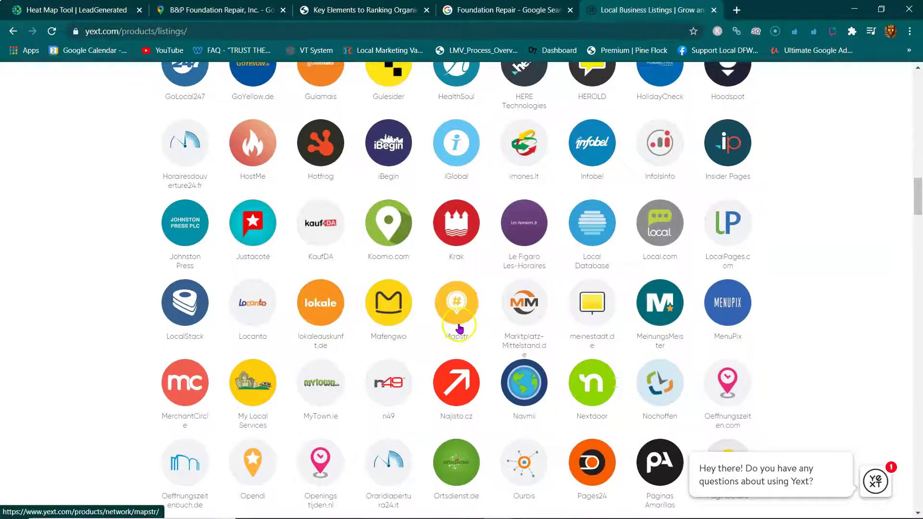
pyautogui.scroll(-8, 473, 296)
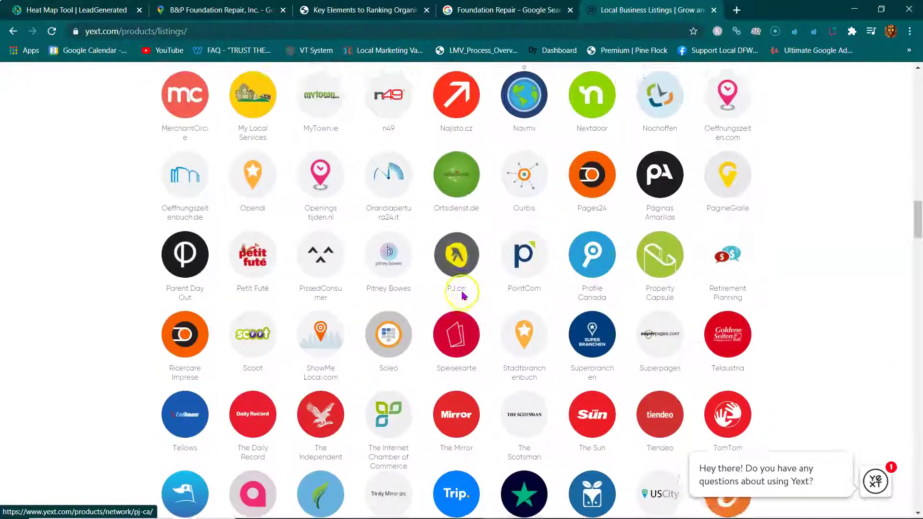
pyautogui.scroll(-4, 485, 332)
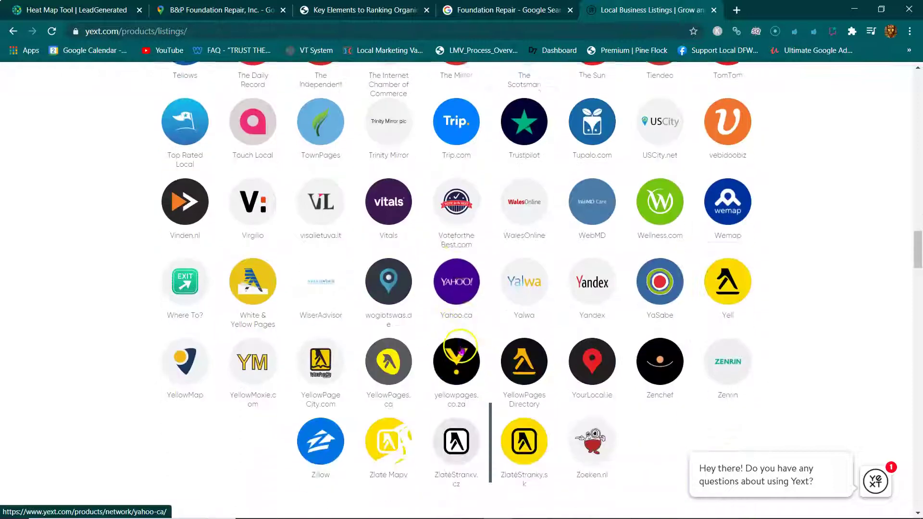
pyautogui.click(188, 15)
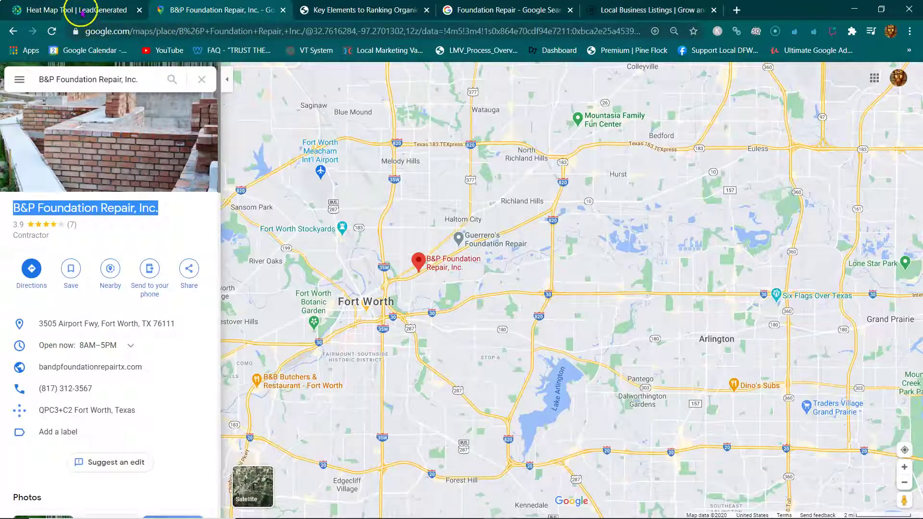
# Step: Show the ranking heat map, highlight 'Content' in PDF point 3, then open B&P's website from its listing
pyautogui.click(79, 13)
pyautogui.click(226, 10)
pyautogui.click(124, 17)
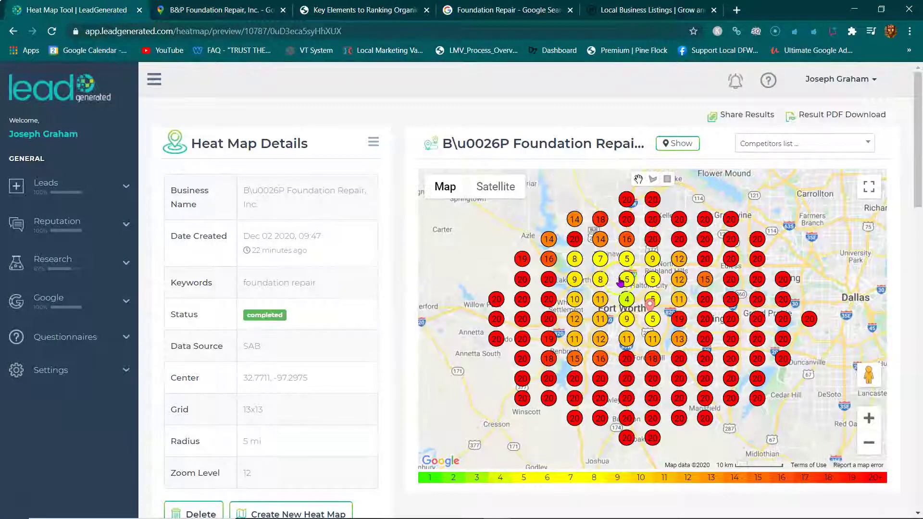
pyautogui.click(320, 11)
pyautogui.moveTo(145, 238); pyautogui.dragTo(195, 238)
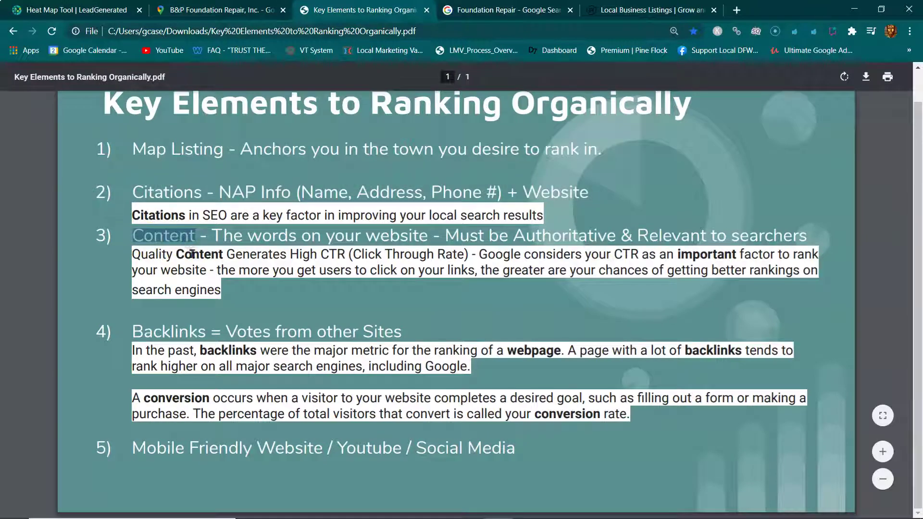
pyautogui.click(219, 11)
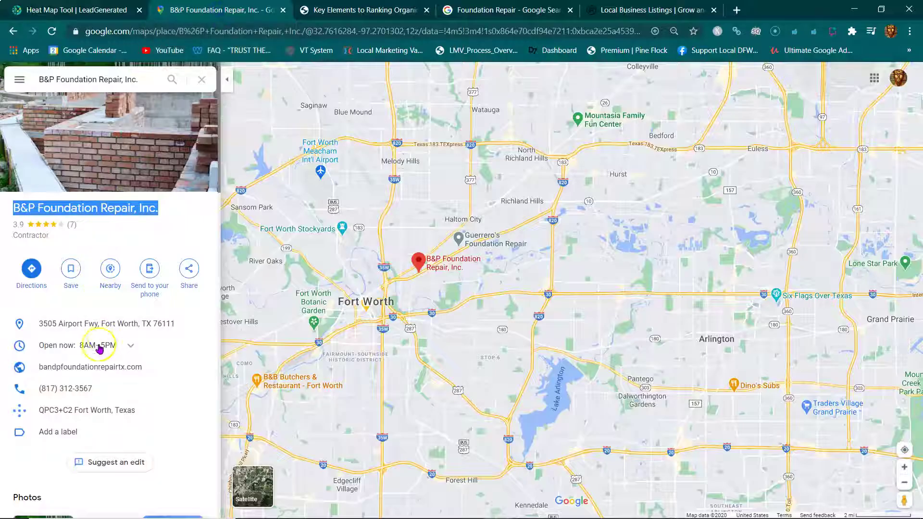
pyautogui.click(85, 368)
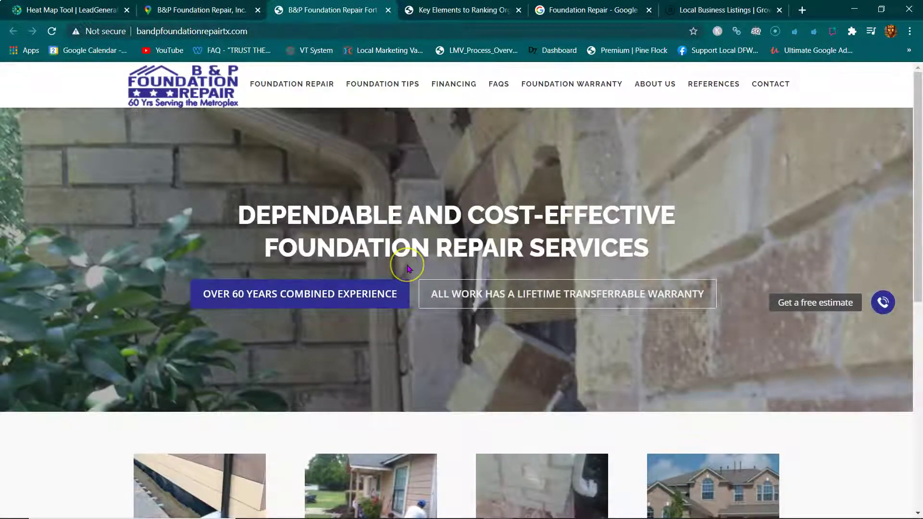
# Step: Scroll the B&P homepage back up to its hero banner and open a new blank tab
pyautogui.scroll(-10, 407, 269)
pyautogui.scroll(5, 415, 274)
pyautogui.scroll(3, 417, 274)
pyautogui.scroll(2, 347, 484)
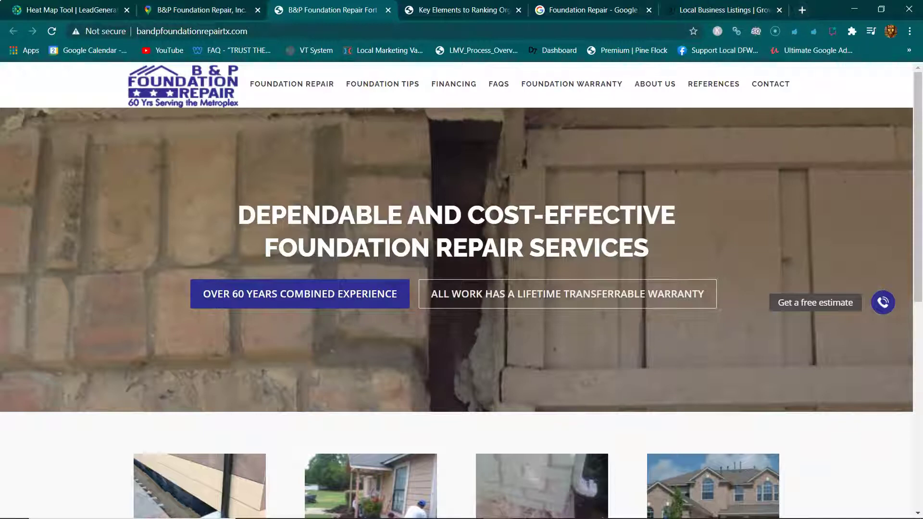
pyautogui.click(802, 8)
# Step: Search Google for 'beer' and open the Beer article on Wikipedia
pyautogui.write('beer')
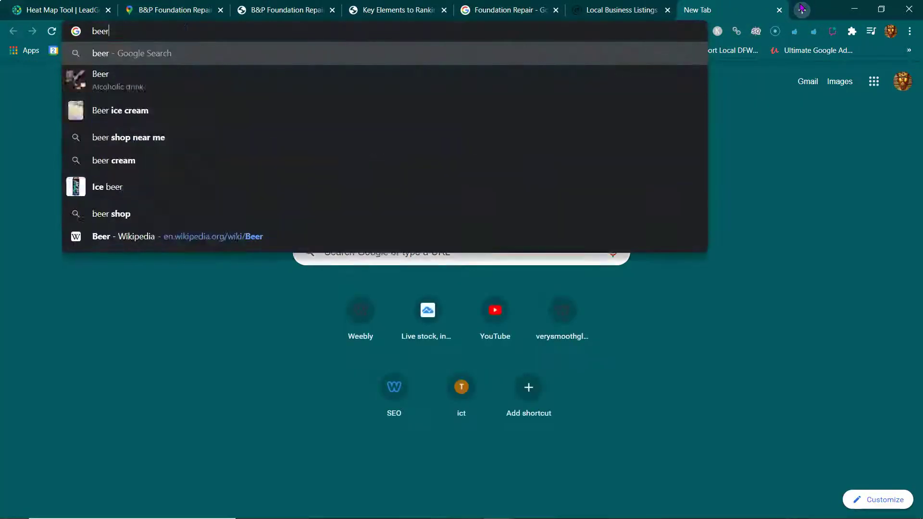
pyautogui.press('Return')
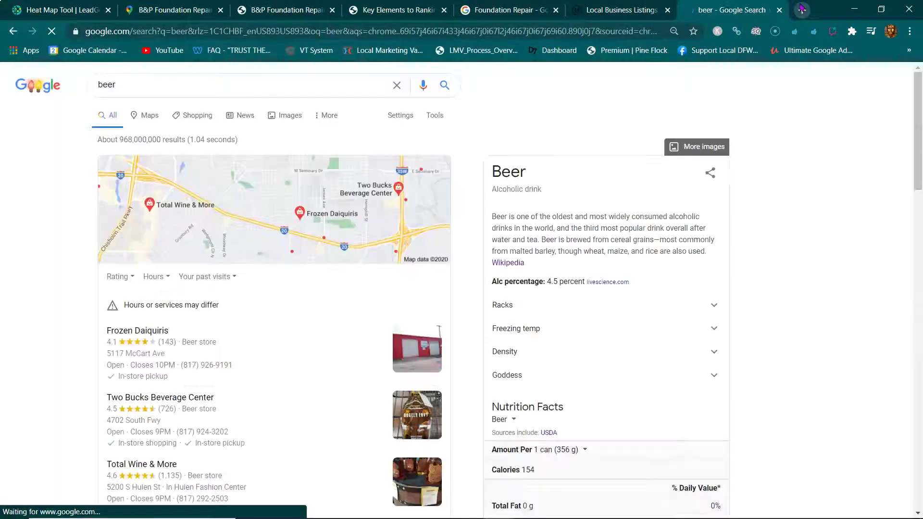
pyautogui.scroll(-4, 380, 241)
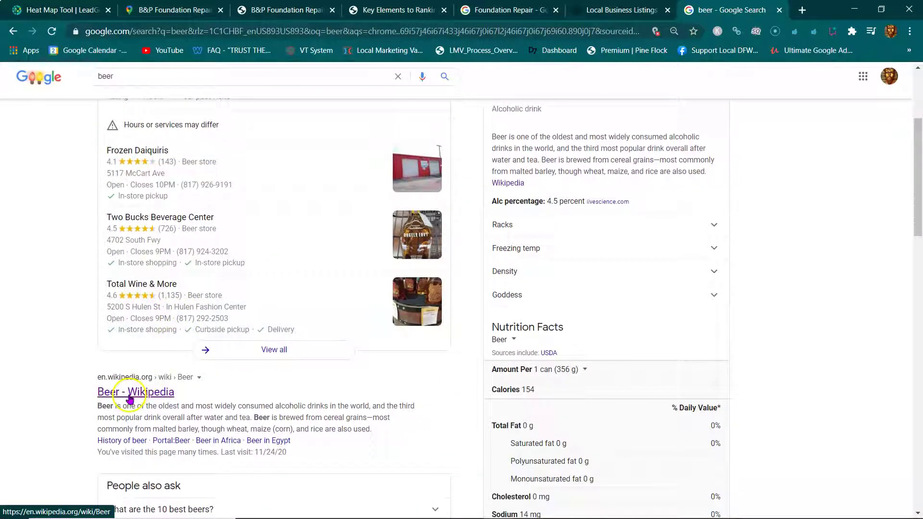
pyautogui.click(129, 396)
# Step: Select the Beer article's intro text, read down the article, then return to the B&P Foundation Repair site
pyautogui.moveTo(272, 159); pyautogui.dragTo(355, 293)
pyautogui.scroll(-15, 354, 292)
pyautogui.scroll(-20, 354, 291)
pyautogui.scroll(-20, 355, 292)
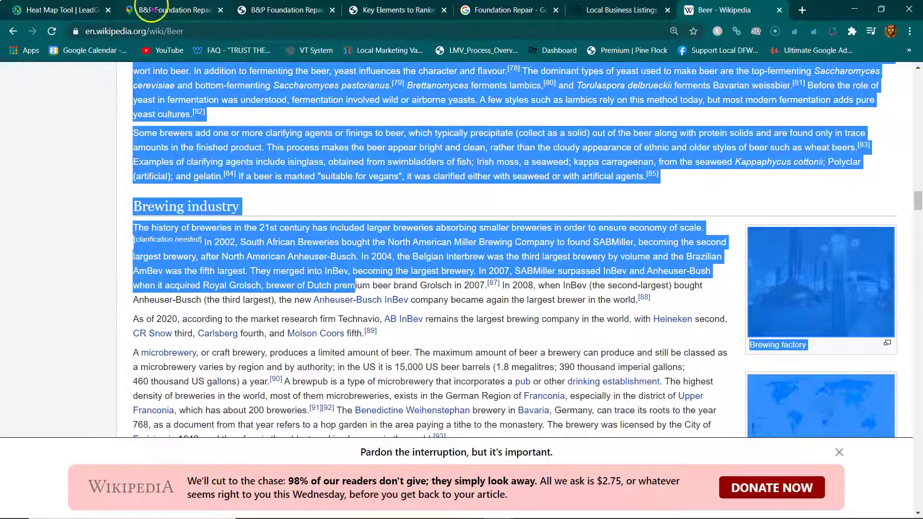
pyautogui.click(271, 10)
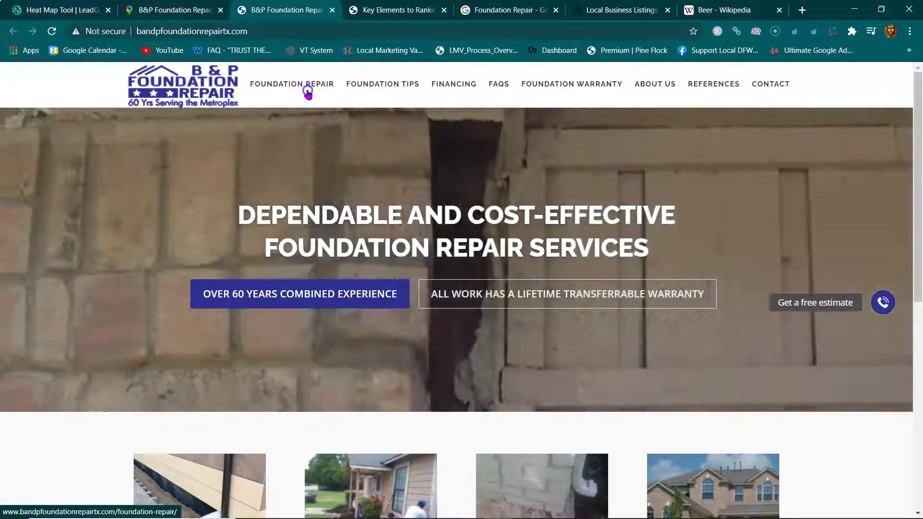
# Step: Go to B&P's FOUNDATION REPAIR page and scroll through its ZipLevel 2000 inspection content
pyautogui.click(308, 93)
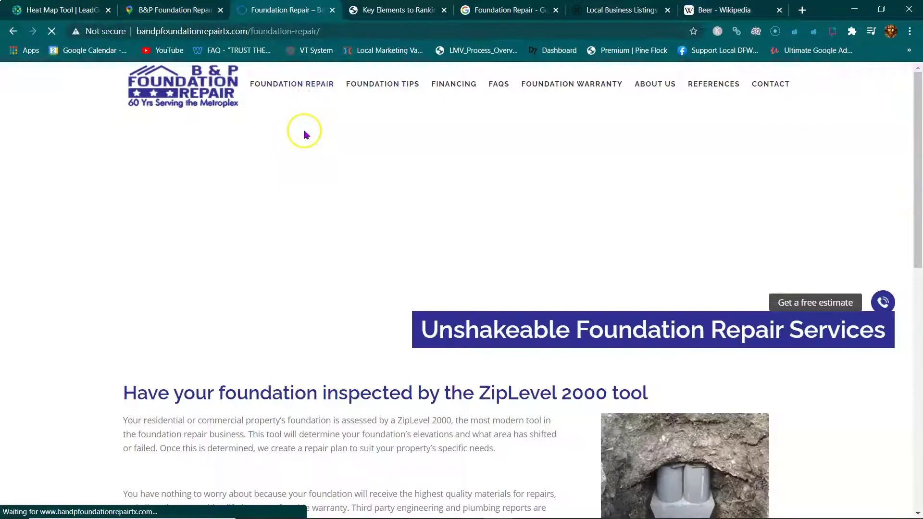
pyautogui.scroll(-9, 327, 271)
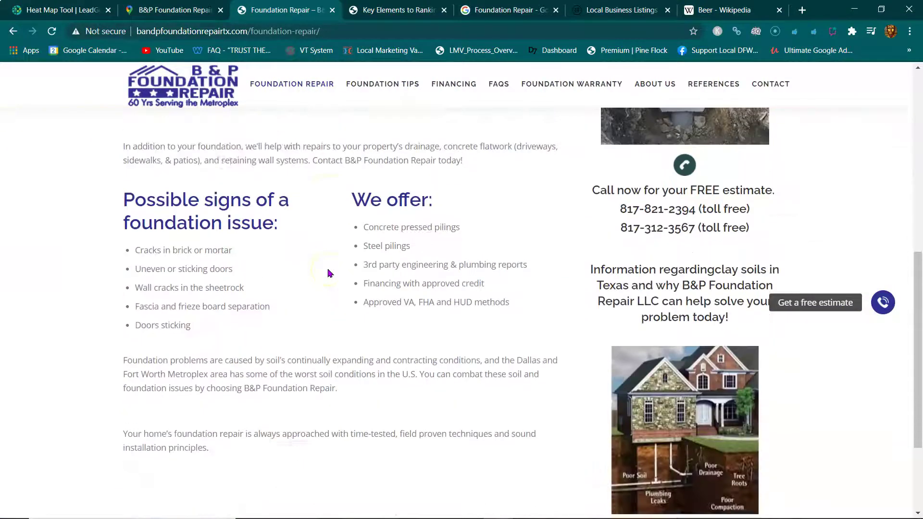
pyautogui.scroll(2, 361, 316)
pyautogui.scroll(1, 465, 345)
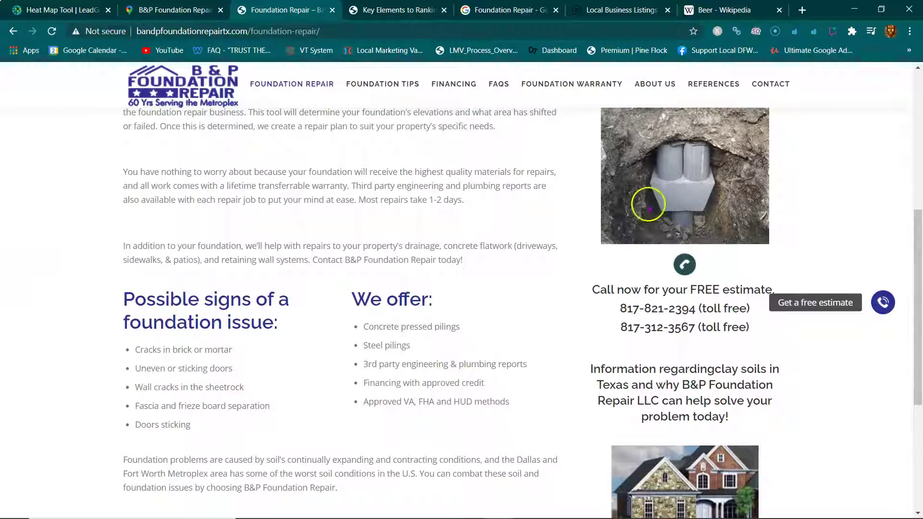
pyautogui.scroll(1, 471, 306)
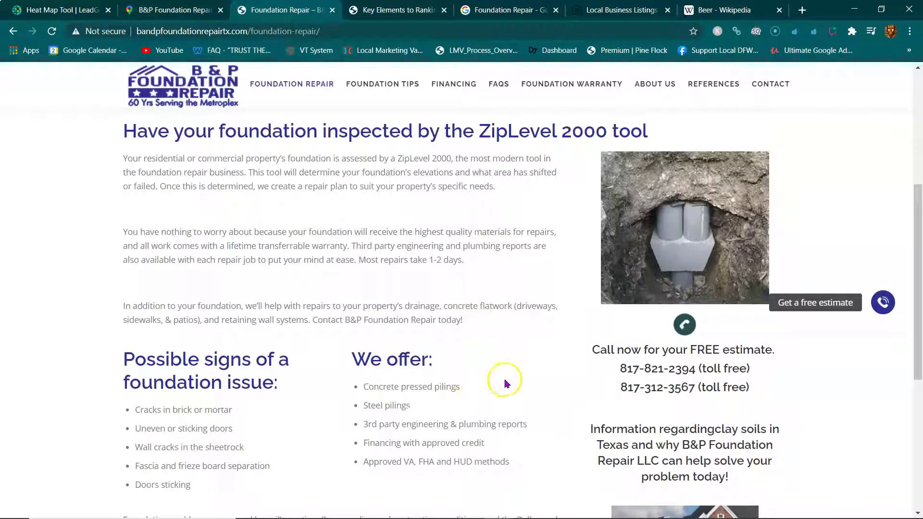
pyautogui.scroll(1, 339, 387)
pyautogui.scroll(-1, 343, 389)
pyautogui.scroll(5, 385, 313)
pyautogui.scroll(-5, 332, 320)
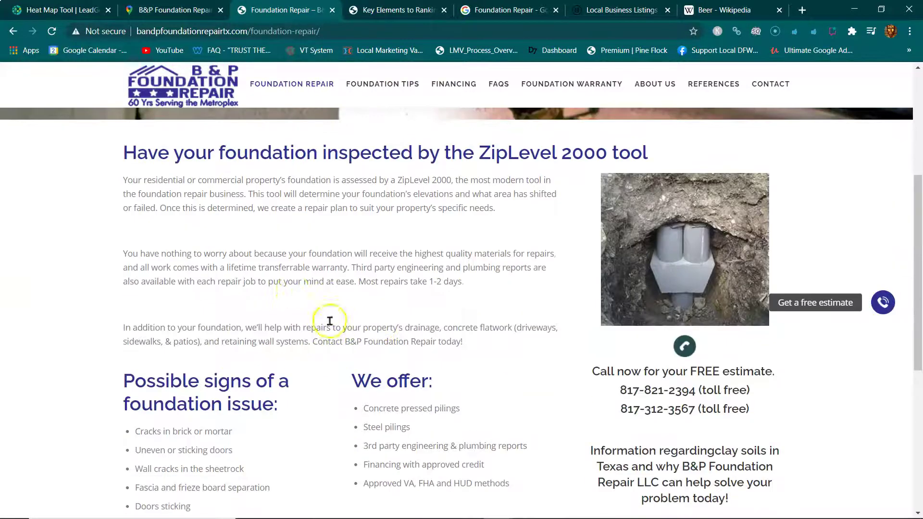
# Step: Select the services paragraphs and lists, review them, then clear the selection
pyautogui.moveTo(117, 179); pyautogui.dragTo(412, 449)
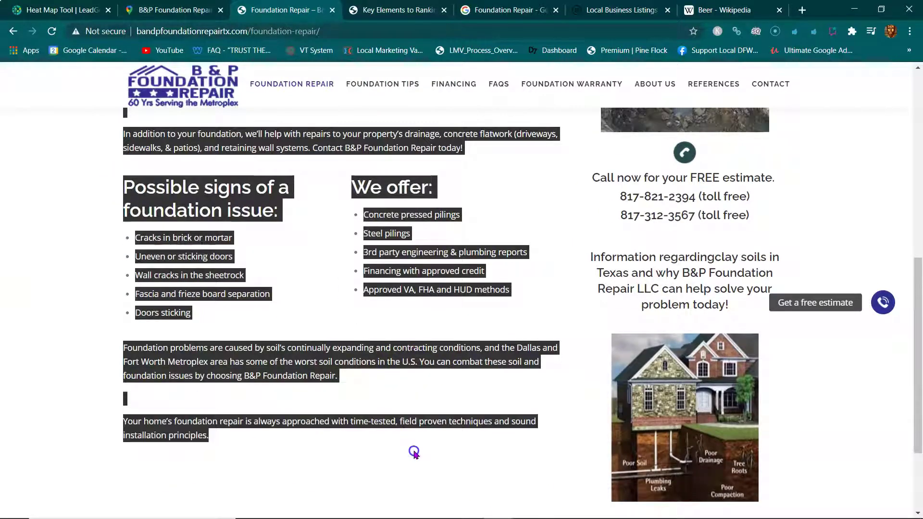
pyautogui.scroll(1, 406, 426)
pyautogui.scroll(4, 406, 425)
pyautogui.scroll(-5, 371, 367)
pyautogui.click(409, 389)
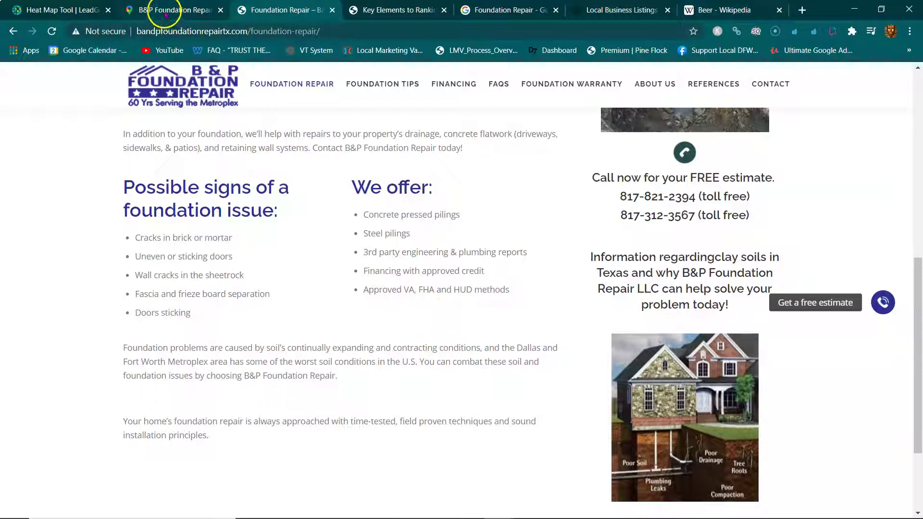
# Step: View the ranking heat map, highlight 'Backlinks' in point 4 of the checklist PDF, then return to the Foundation Repair results
pyautogui.click(65, 15)
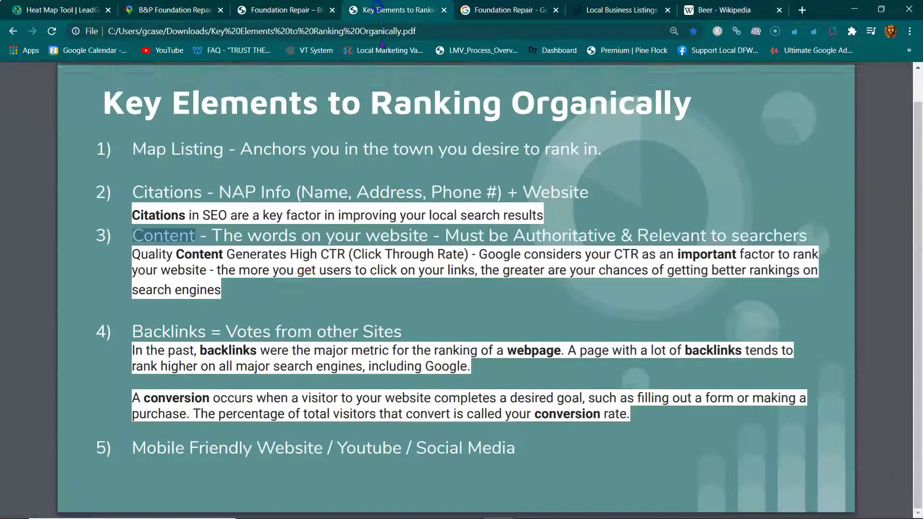
pyautogui.click(383, 11)
pyautogui.moveTo(134, 327); pyautogui.dragTo(208, 332)
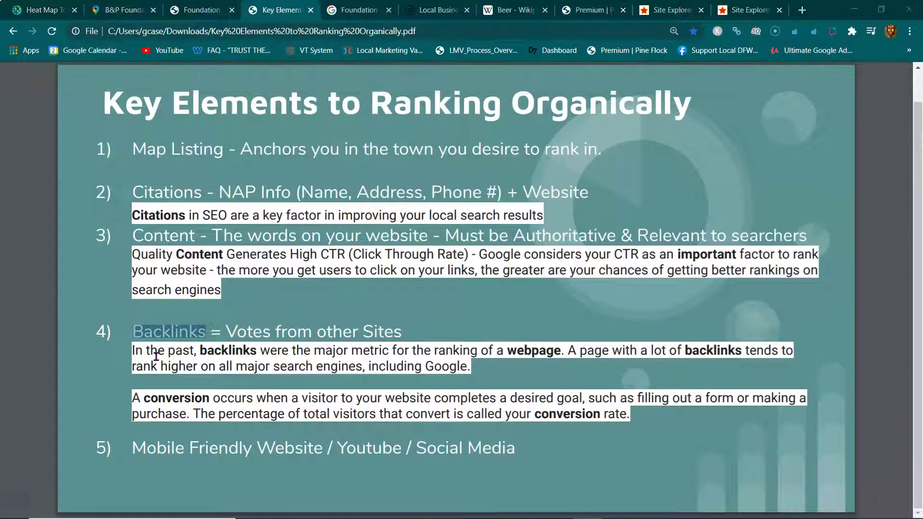
pyautogui.click(144, 336)
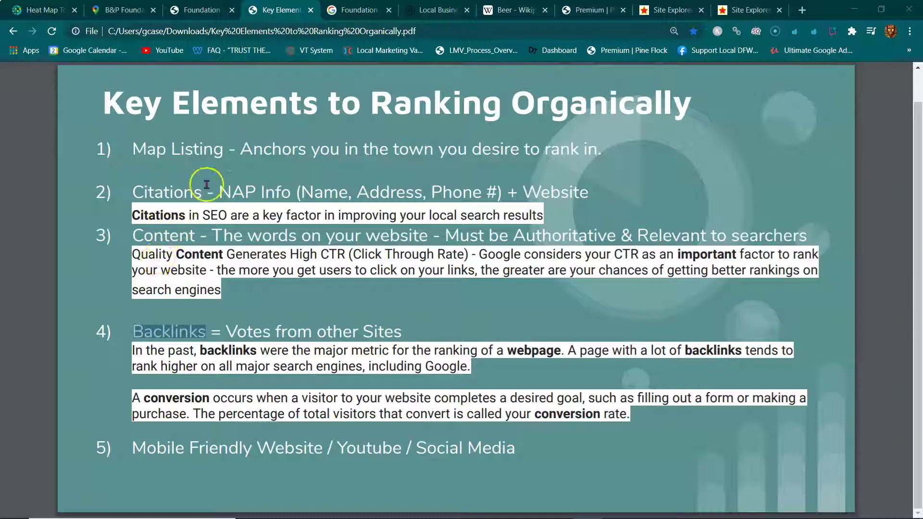
pyautogui.click(336, 11)
pyautogui.scroll(-5, 308, 238)
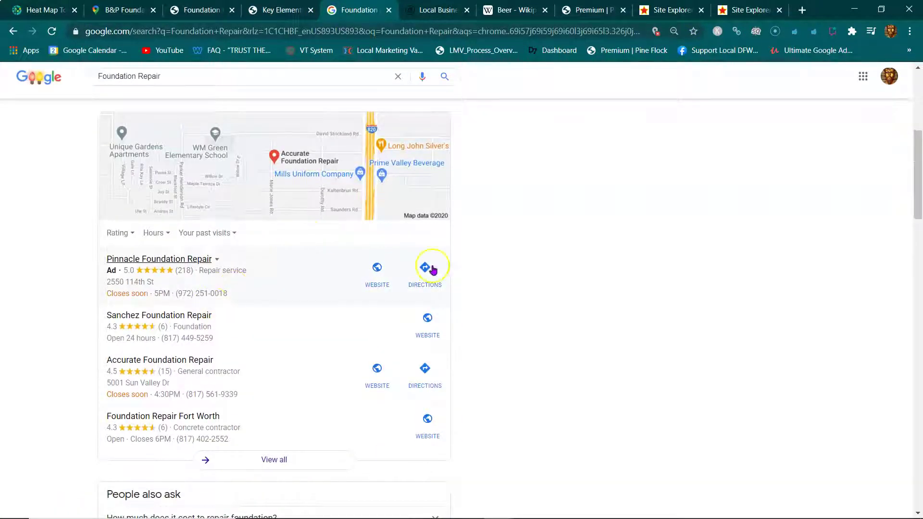
# Step: Scroll down the Foundation Repair results, then switch back to the Key Elements to Ranking Organically PDF
pyautogui.moveTo(919, 160); pyautogui.dragTo(907, 464)
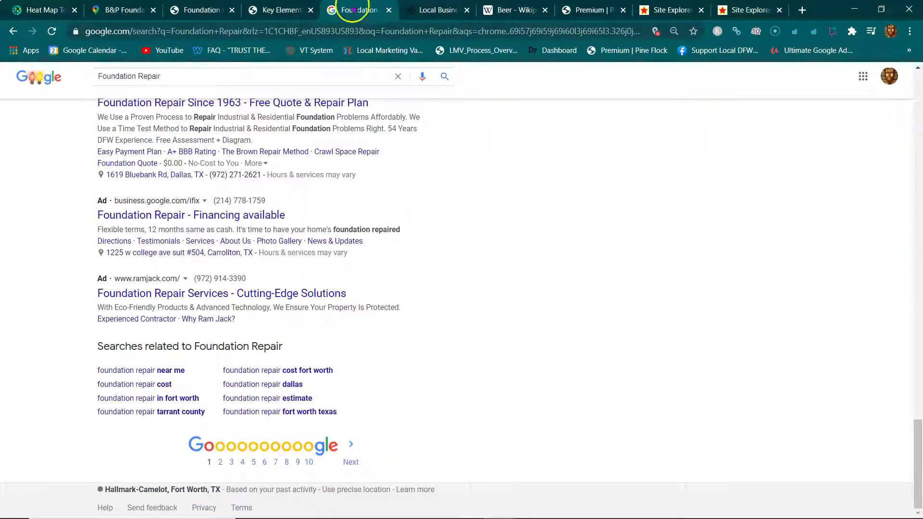
pyautogui.click(280, 17)
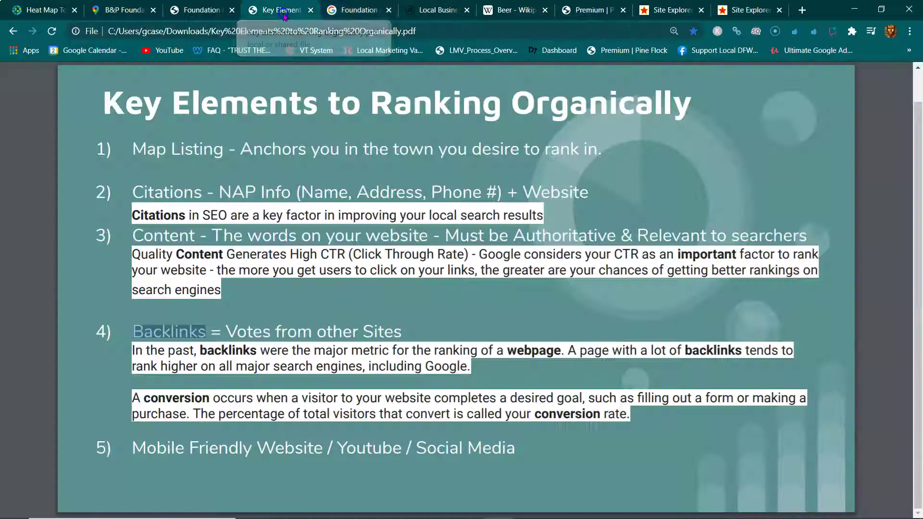